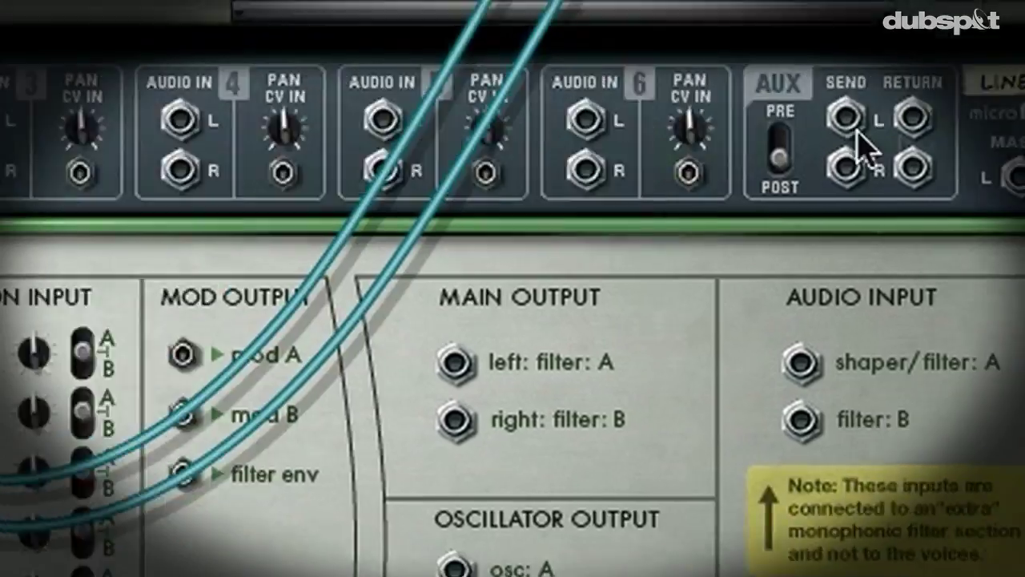
Start a cable from the line mixer's left aux send, and assign Rotary 4 to Master Level in the modulation routing.
left_click_drag(853, 141, 603, 312)
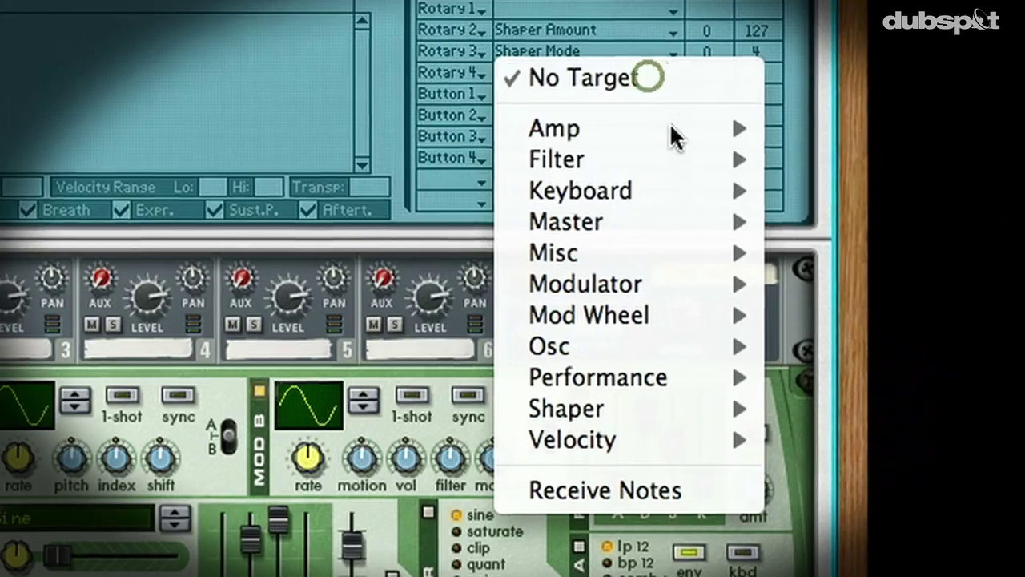
mouse_move(609, 220)
left_click(809, 222)
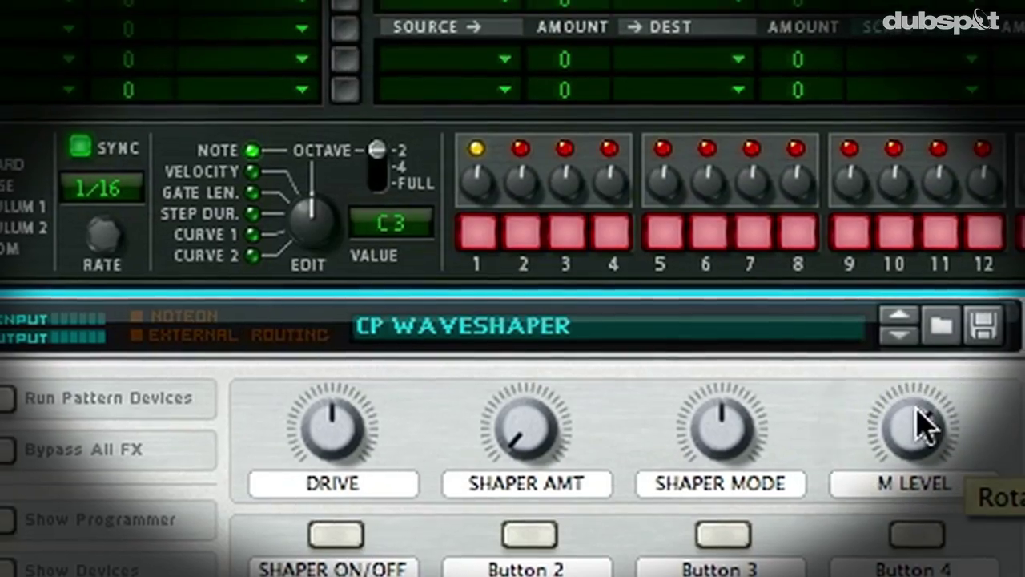
Turn on the shaper of the CP WAVESHAPER Combinator, raise SHAPER AMT and lower SHAPER MODE.
left_click(345, 551)
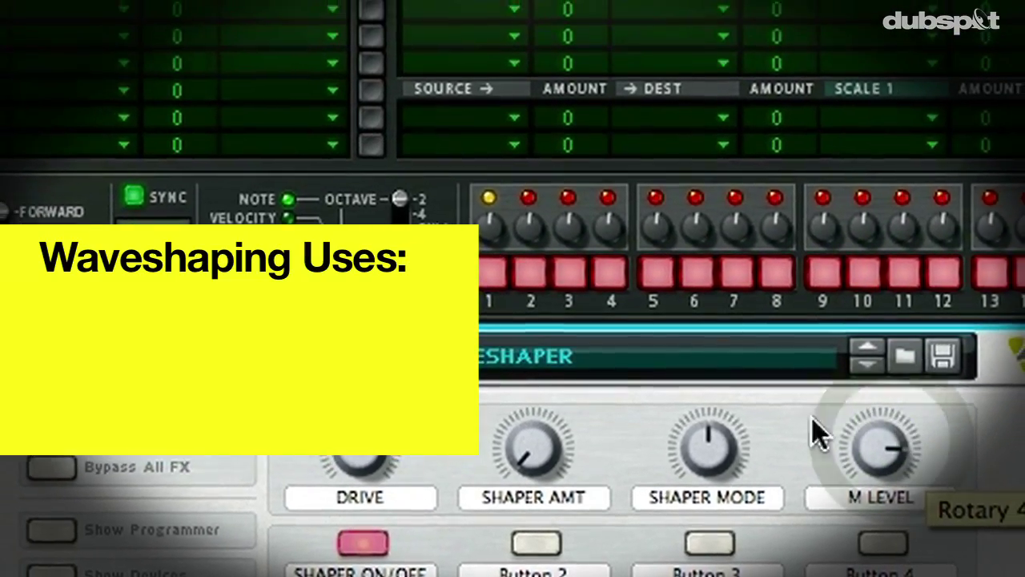
left_click_drag(710, 445, 708, 461)
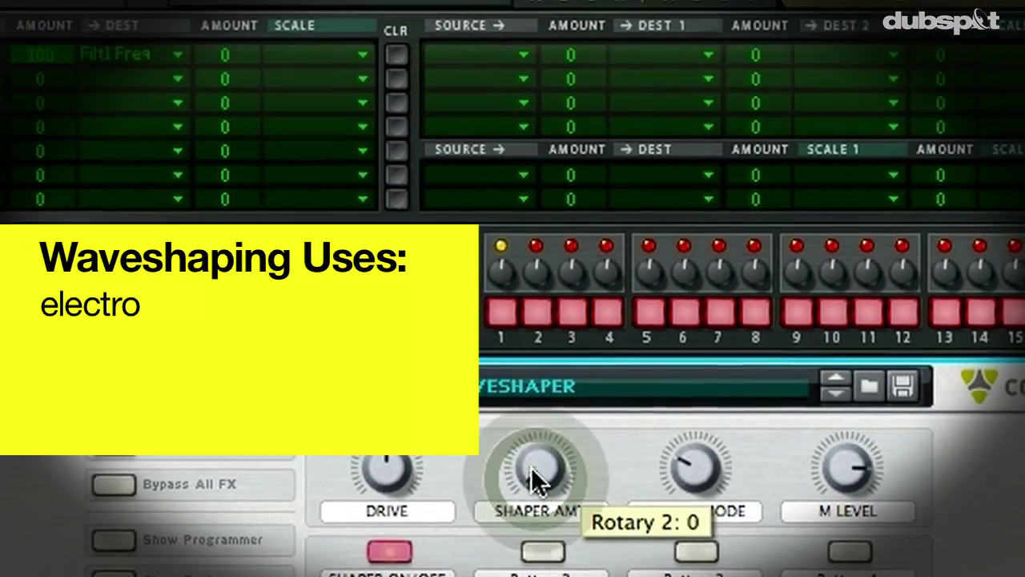
left_click_drag(533, 472, 552, 410)
left_click_drag(674, 481, 681, 535)
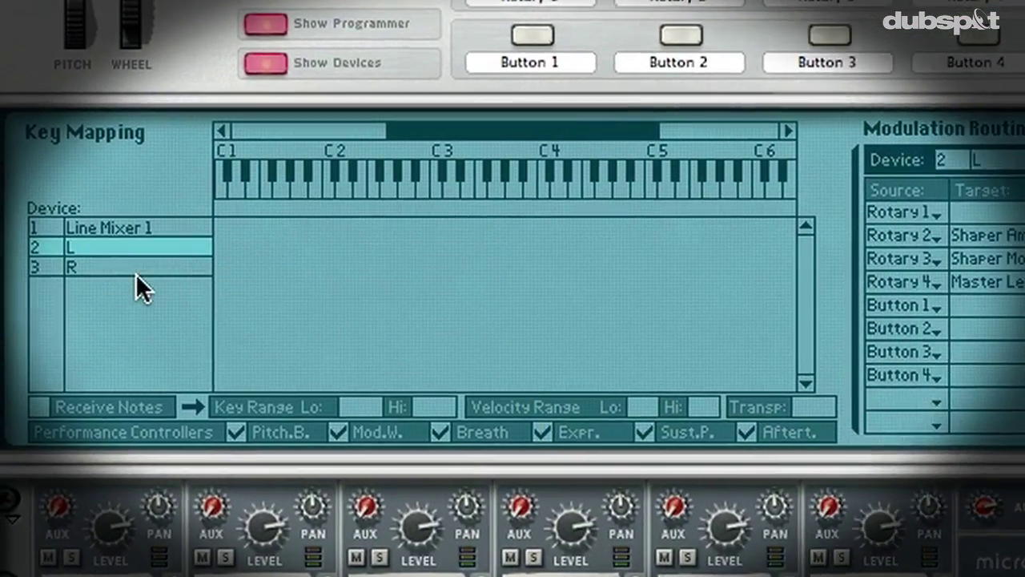
Select device R in the Combinator programmer and assign a Shaper parameter as the target for Rotary 2.
left_click(110, 265)
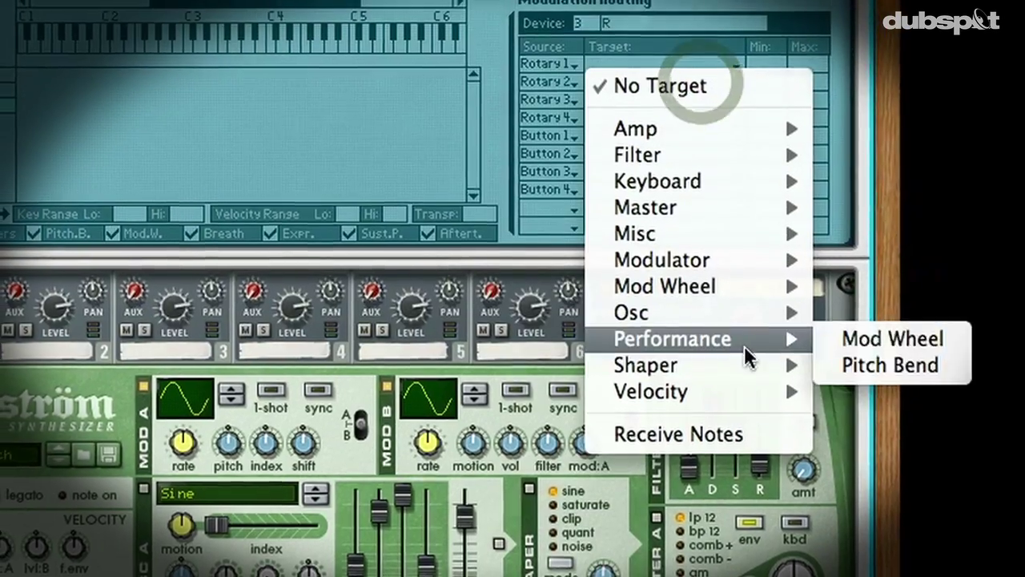
mouse_move(872, 401)
left_click(889, 424)
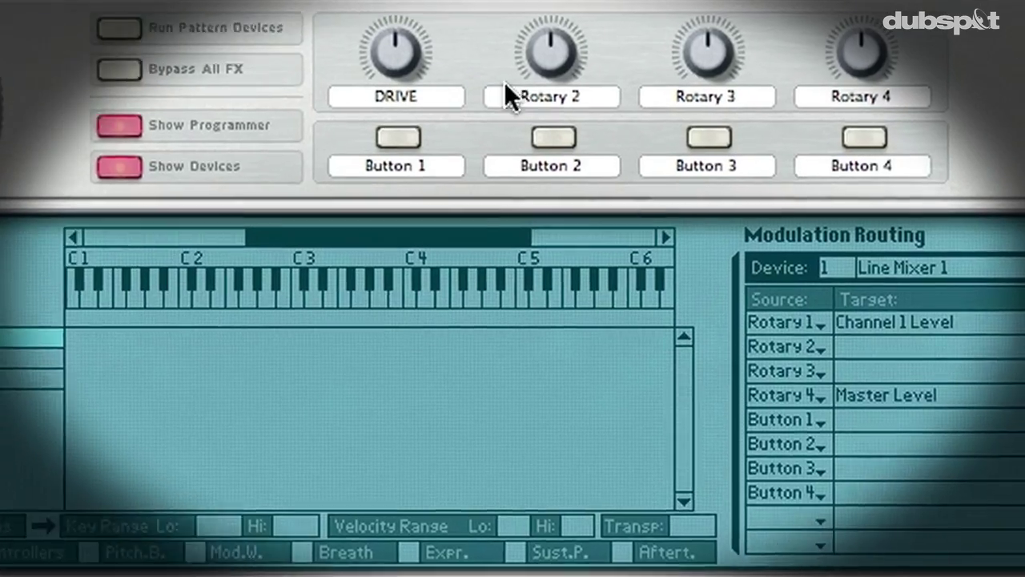
Label Rotary 2 as SHAPER AMT and start Rotary 3's label with S.
double_click(506, 95)
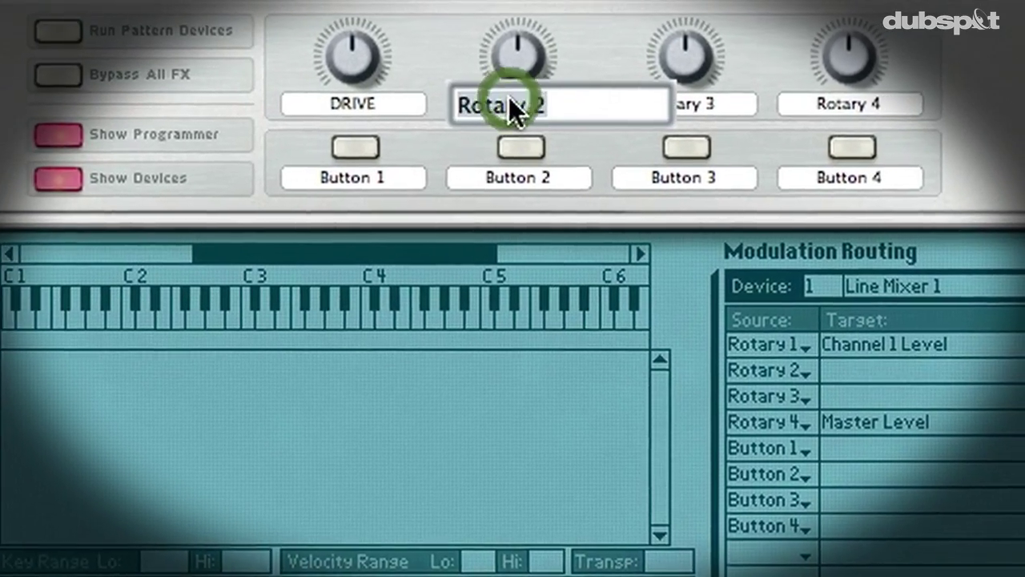
type("SHAPER AMT")
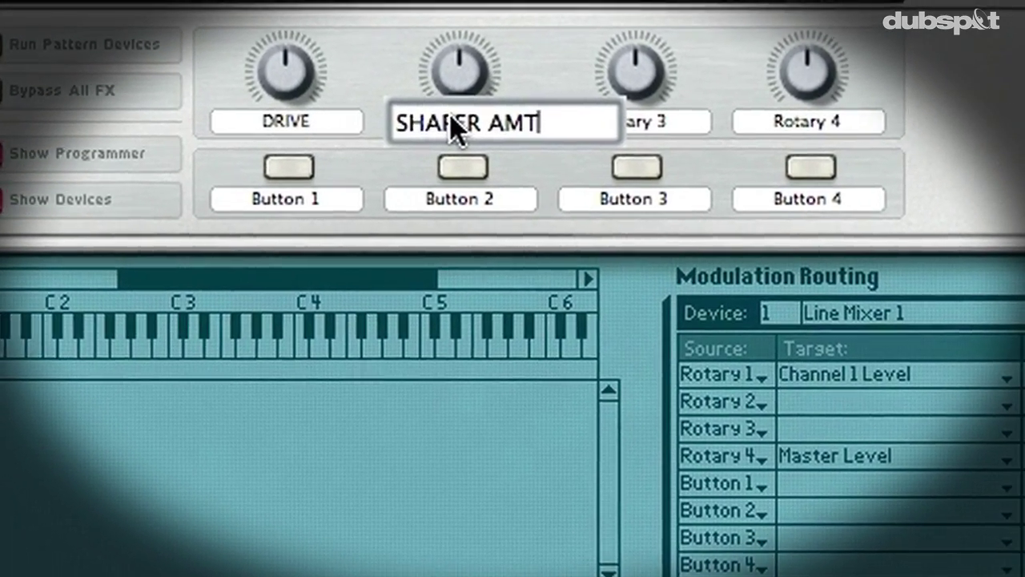
key("Return")
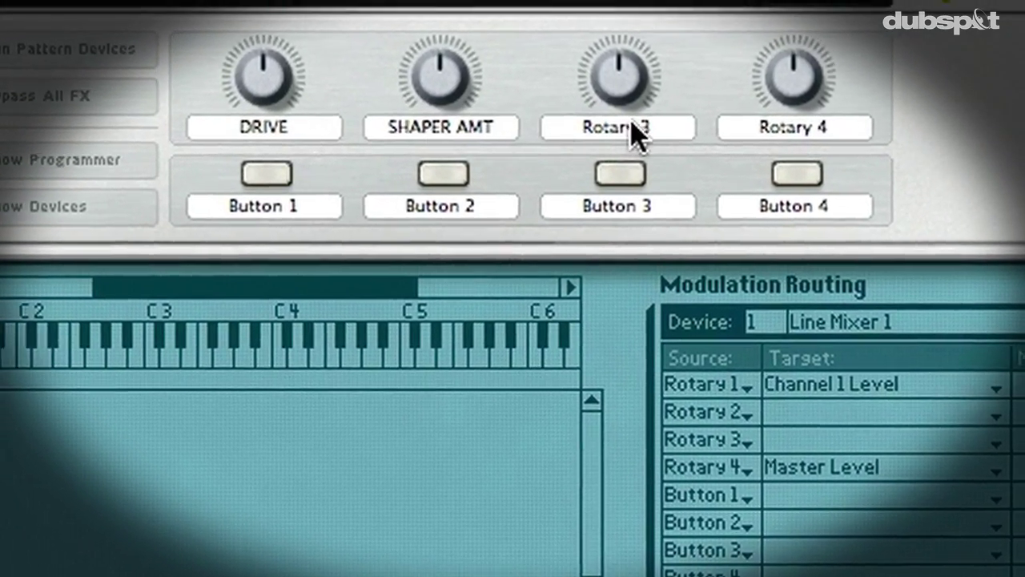
double_click(635, 122)
type("S")
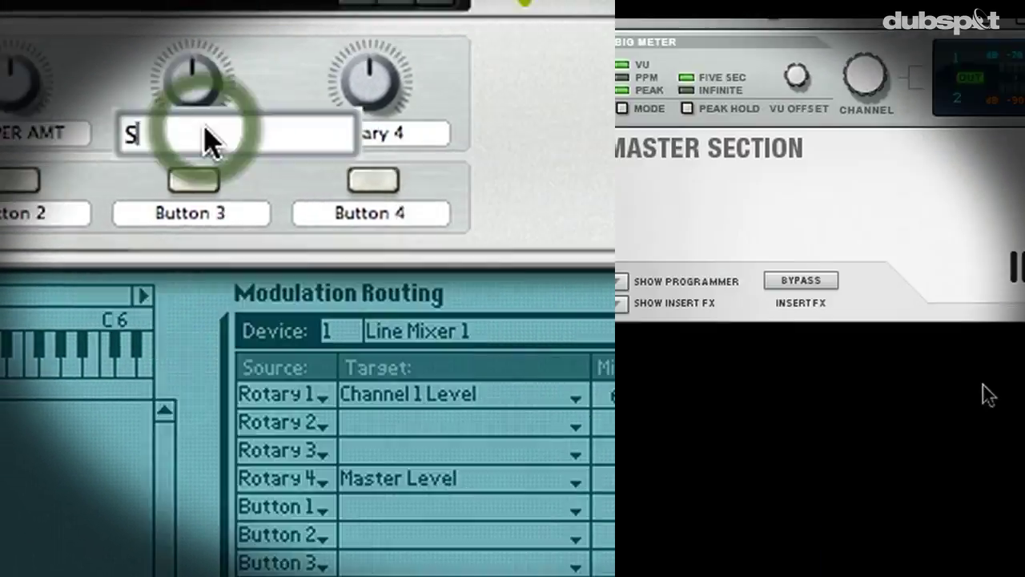
Create new devices in the empty rack space below the Master Section.
right_click(376, 376)
left_click(430, 536)
right_click(309, 493)
mouse_move(339, 367)
left_click(861, 78)
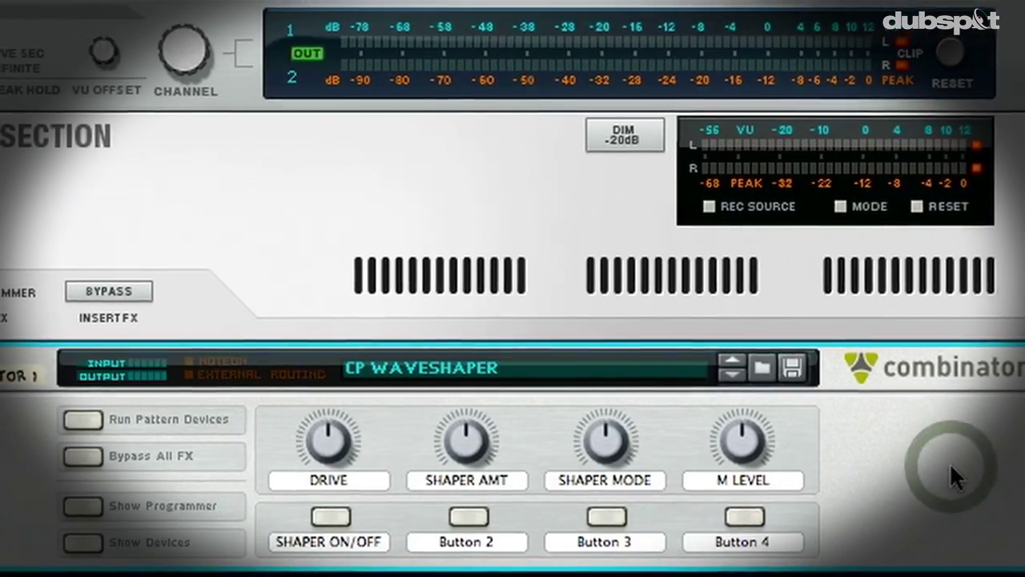
Delete the CP WAVESHAPER Combinator and create a device in the emptied rack space.
key("Delete")
key("Return")
right_click(176, 385)
left_click(365, 515)
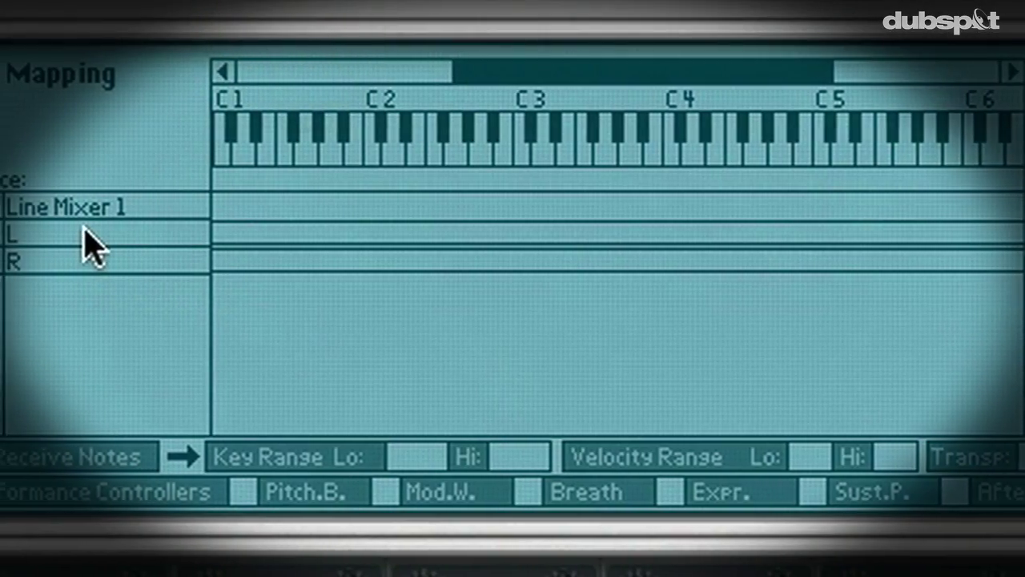
Select device L in the Combinator's key mapping.
left_click(89, 234)
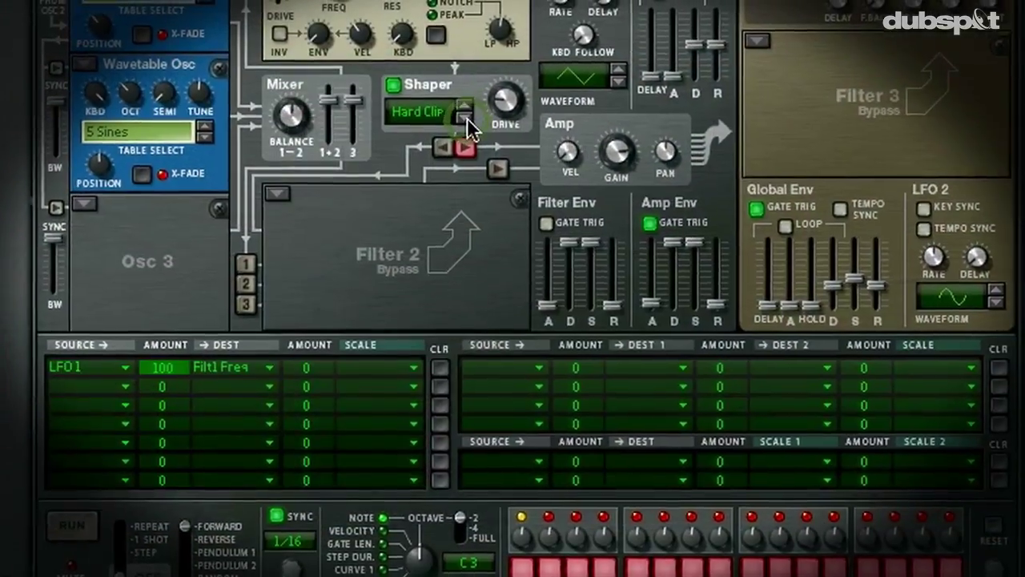
Step Thor's Shaper onward from Hard Clip through its other modes, including Bipulse, Peak and Rectify.
left_click(465, 118)
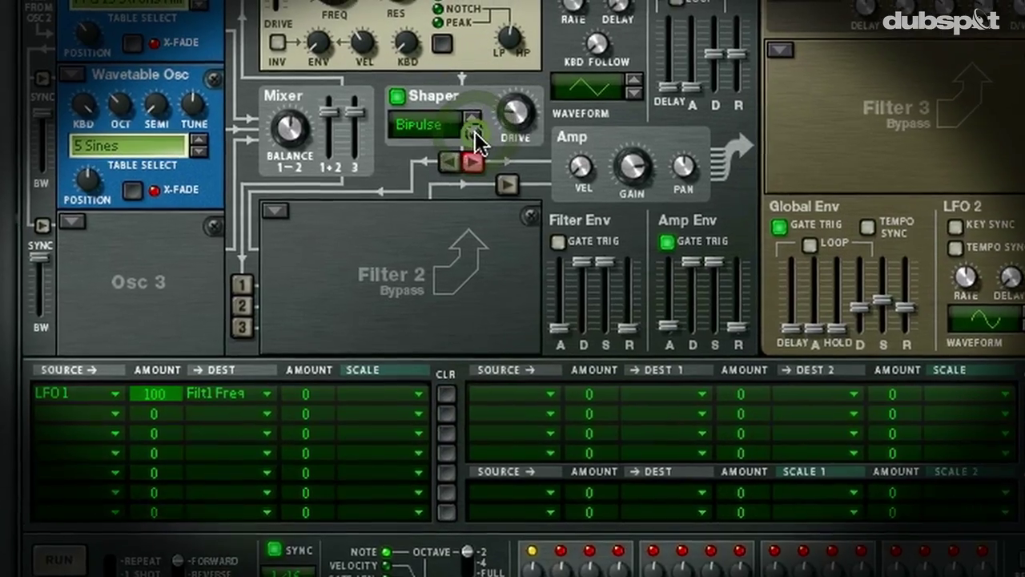
left_click(464, 119)
left_click(464, 119)
left_click(465, 118)
left_click(465, 119)
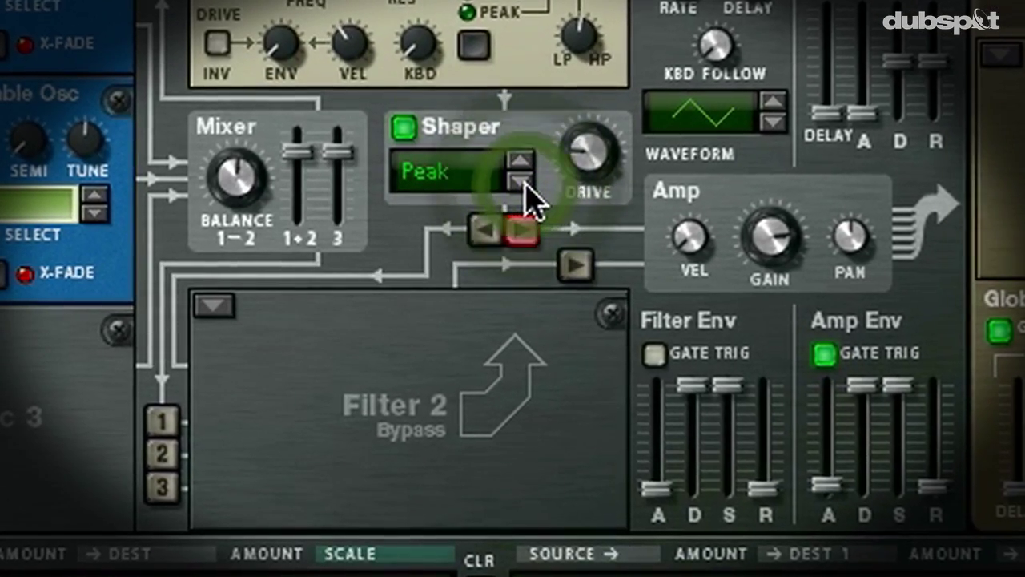
left_click(519, 182)
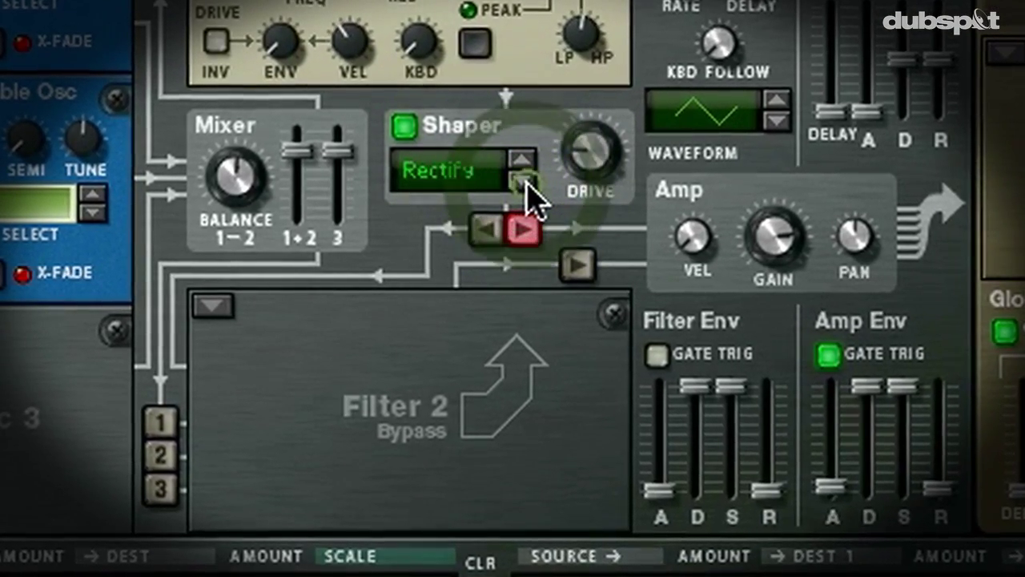
left_click(520, 182)
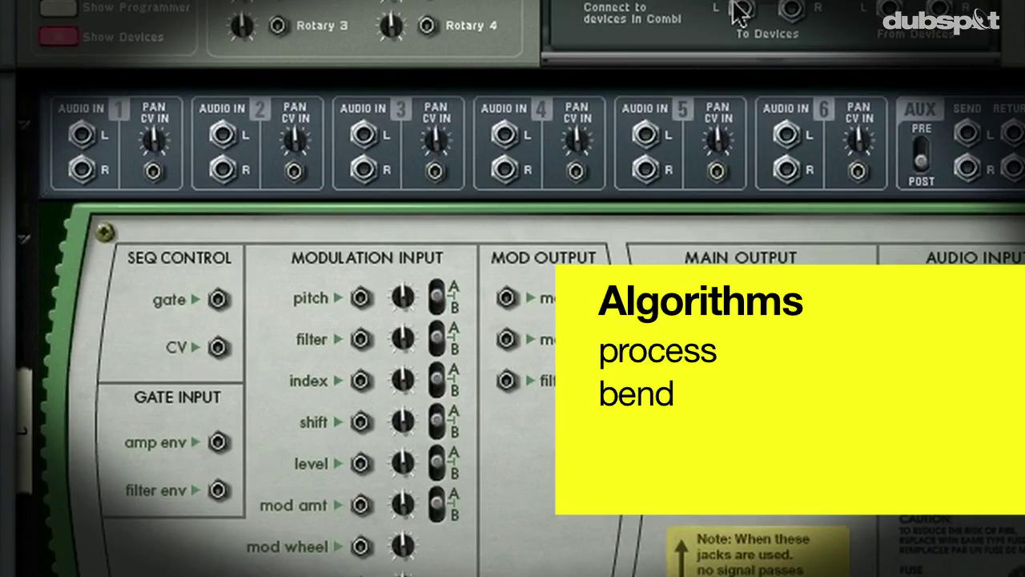
Label the Init Patch Combinator's Rotary 1 as DRIVE and Rotary 2 as SHAPER AMT.
double_click(435, 138)
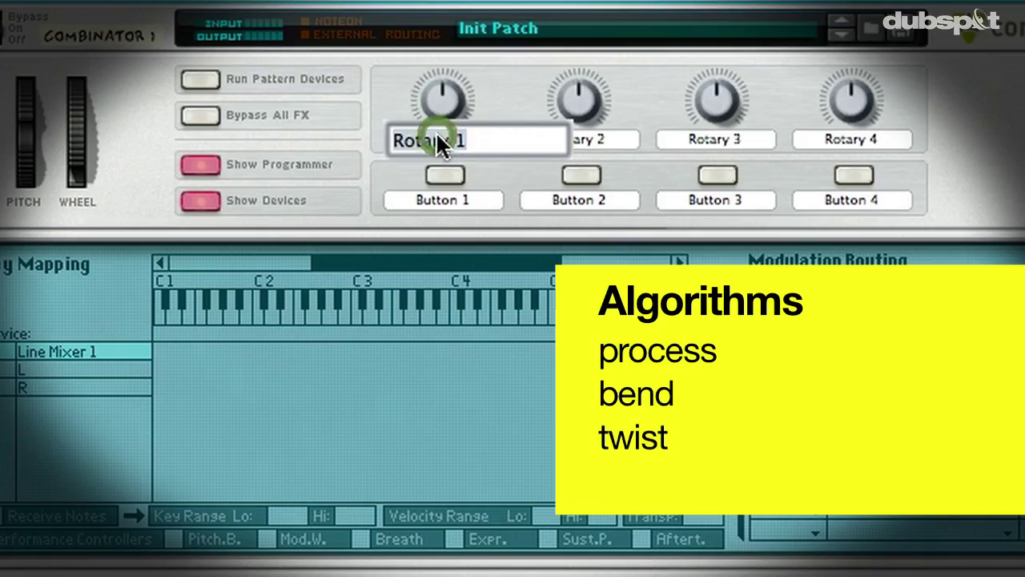
type("DRIVE")
key("Return")
double_click(574, 141)
type("SHAPER AMT")
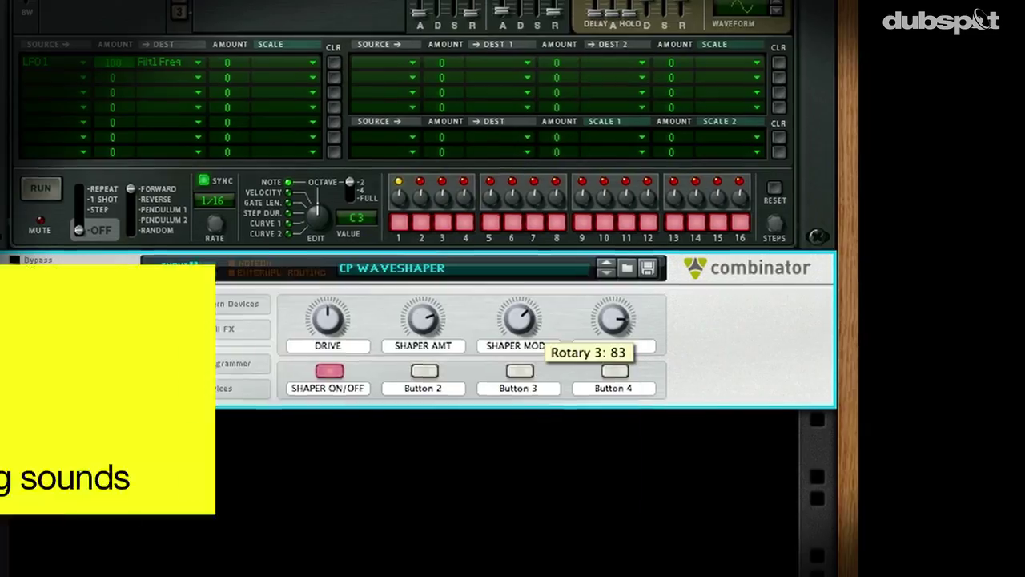
Sweep the CP WAVESHAPER's SHAPER MODE down to 27 and back up.
left_click_drag(536, 308, 540, 317)
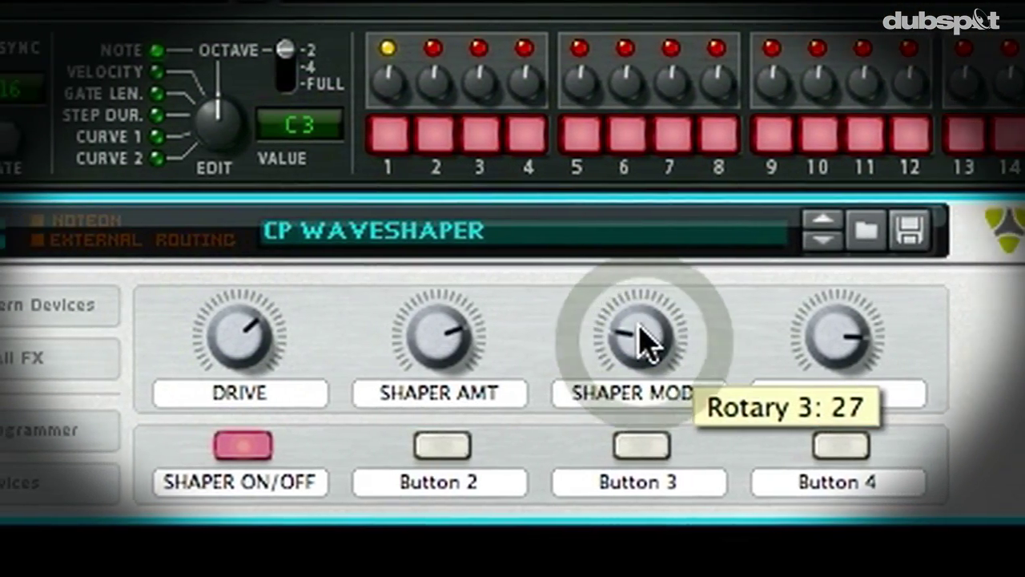
left_click_drag(641, 330, 646, 265)
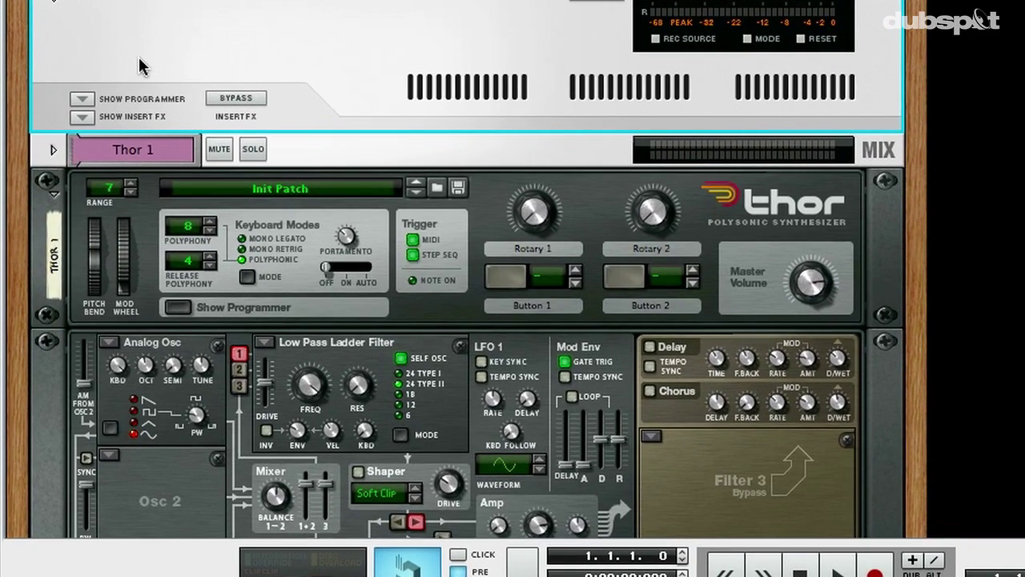
Turn on the shaper of the CP STEREO WAVESHAPER Combinator below the Thor 1 synthesizer.
scroll(139, 66, "down", 5)
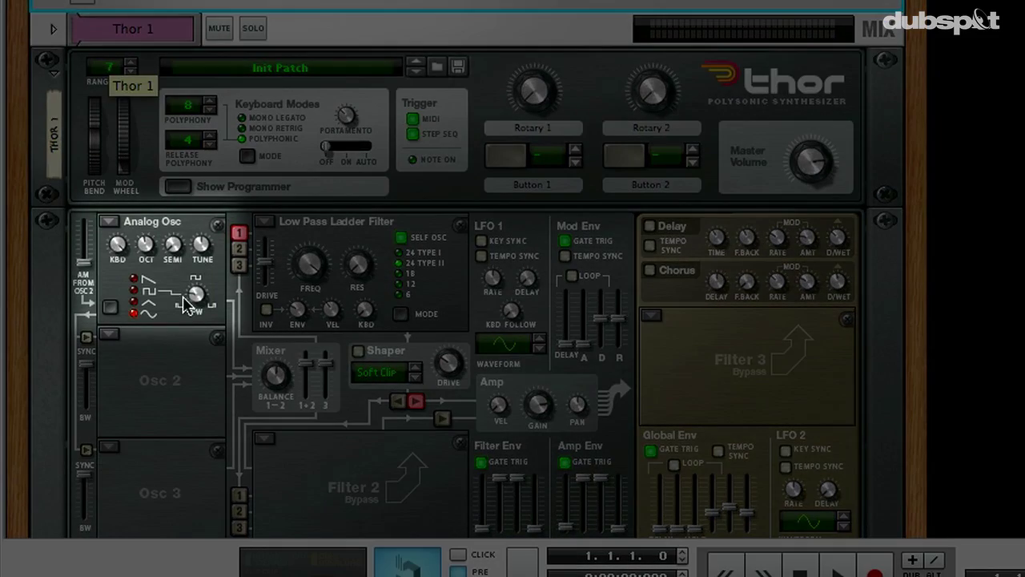
left_click(160, 317)
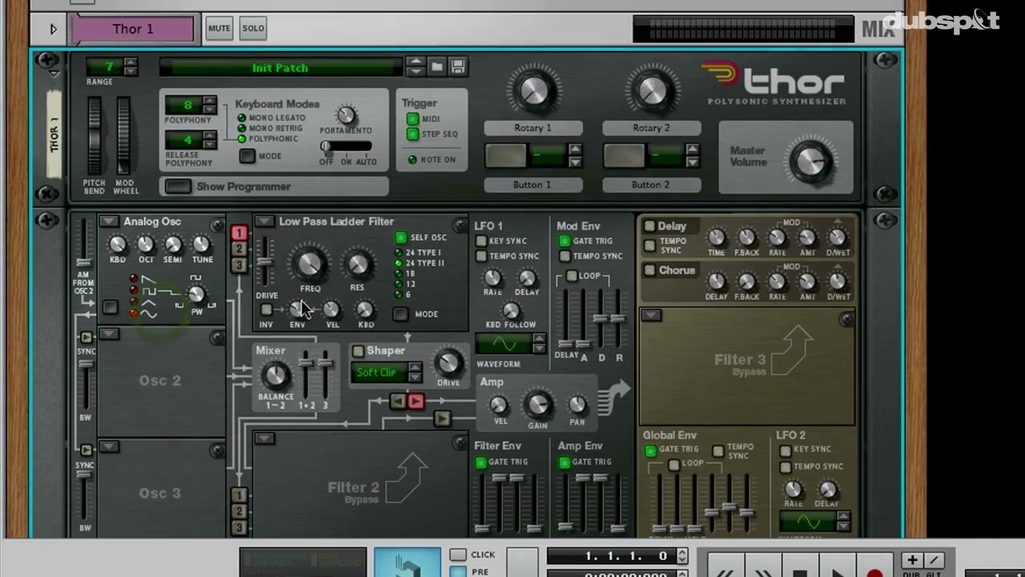
scroll(301, 309, "down", 5)
scroll(301, 309, "down", 12)
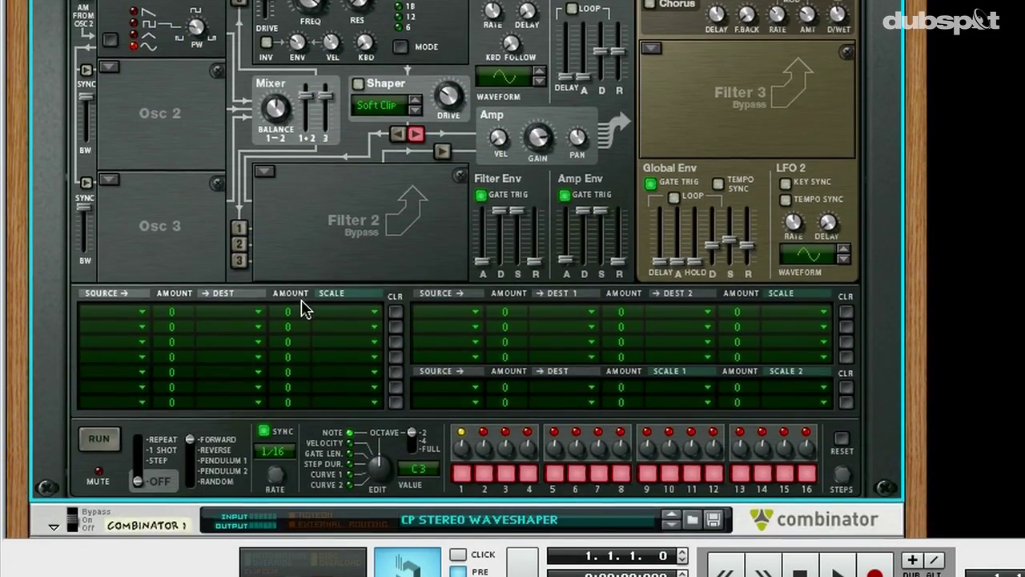
scroll(301, 310, "down", 1)
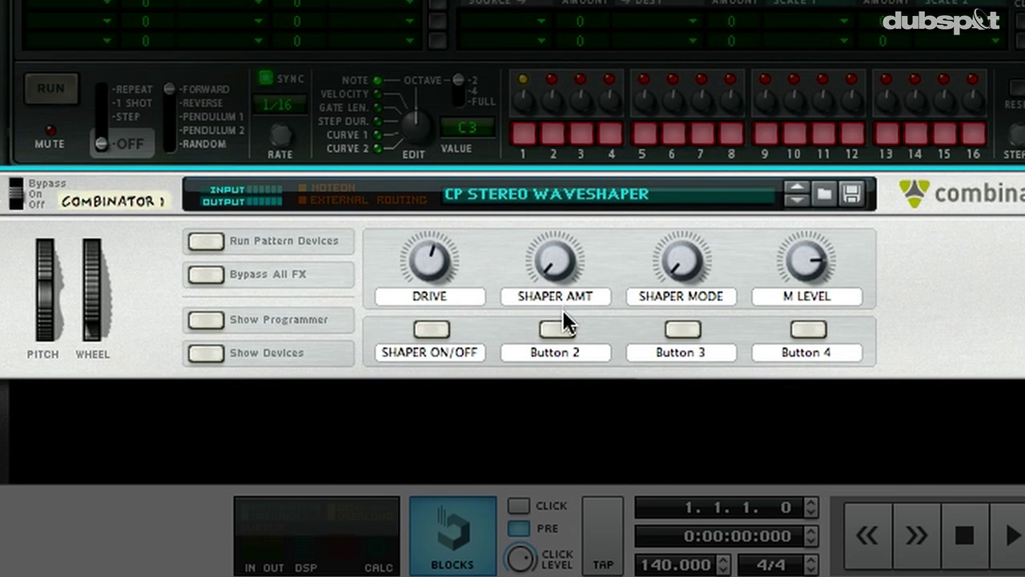
left_click(429, 329)
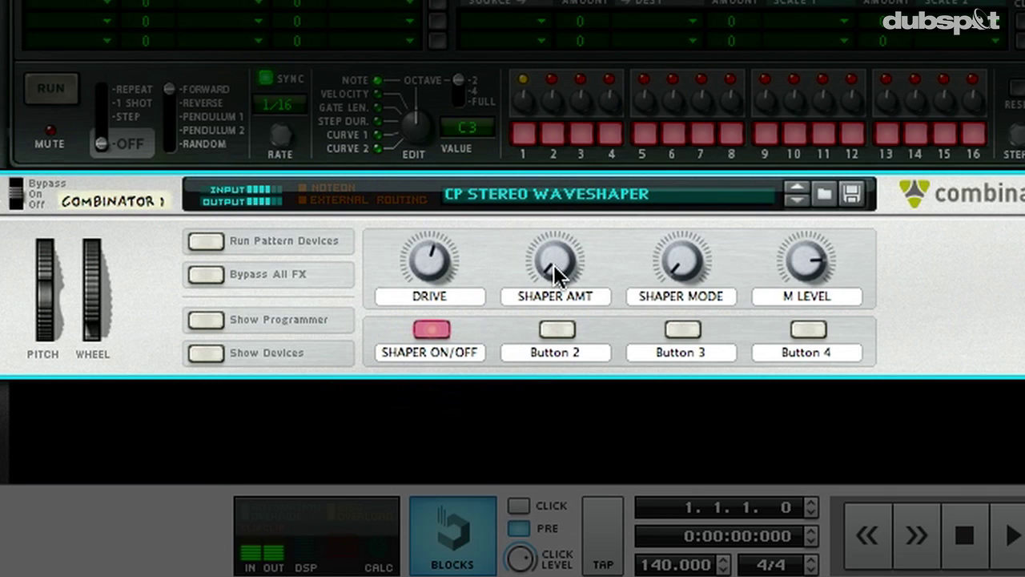
Sweep SHAPER AMT up to 75, down to 14, and back up to roughly three quarters.
left_click_drag(553, 264, 551, 206)
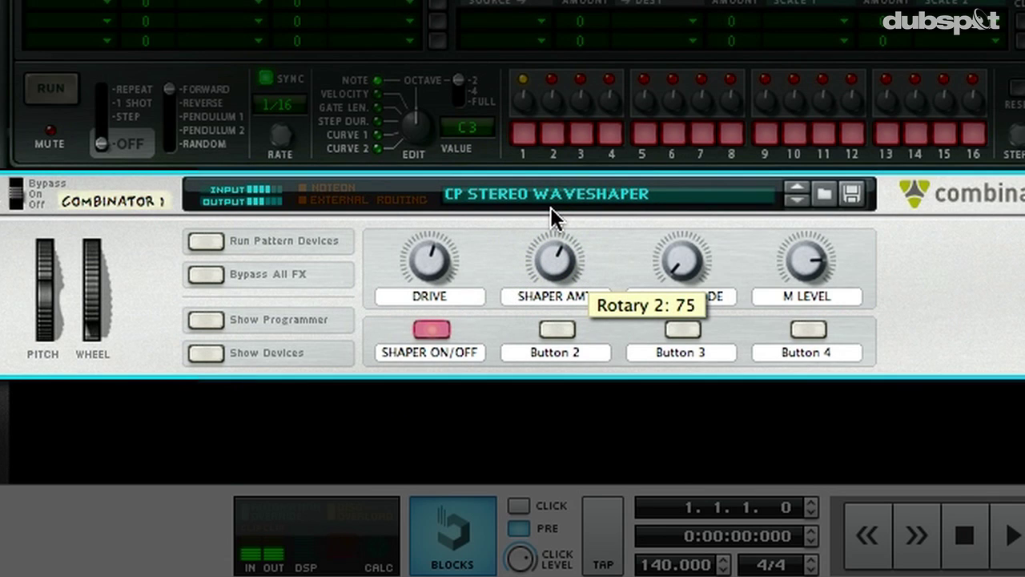
left_click_drag(551, 207, 436, 239)
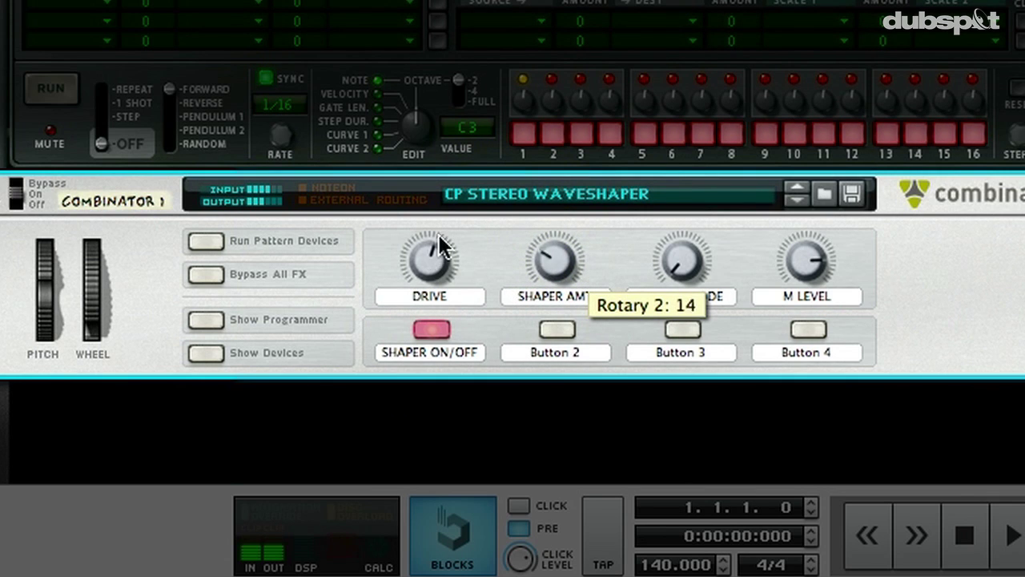
left_click_drag(456, 195, 453, 193)
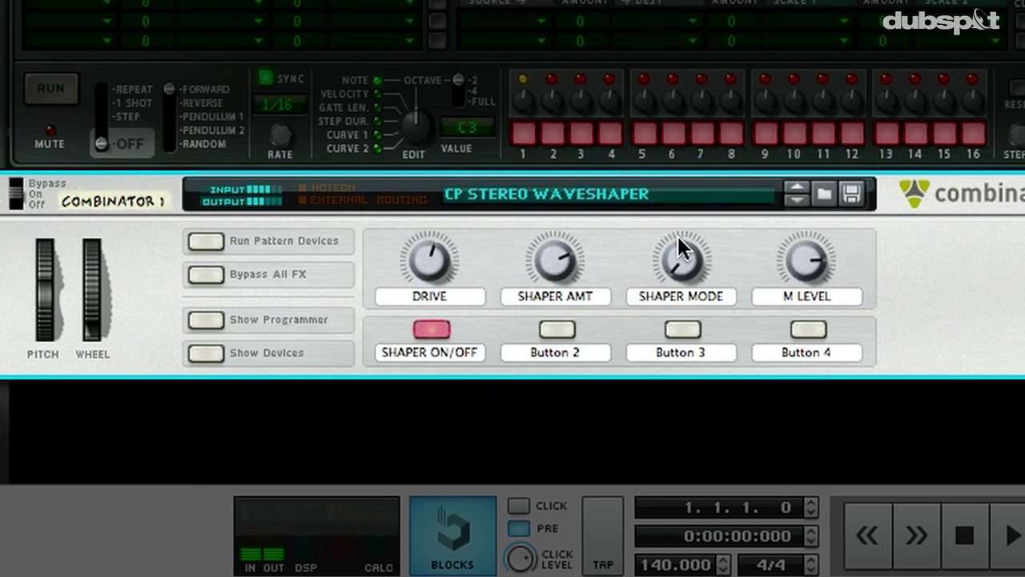
Raise SHAPER MODE past its midpoint and turn DRIVE up to maximum.
left_click_drag(678, 253, 678, 193)
left_click_drag(417, 260, 418, 231)
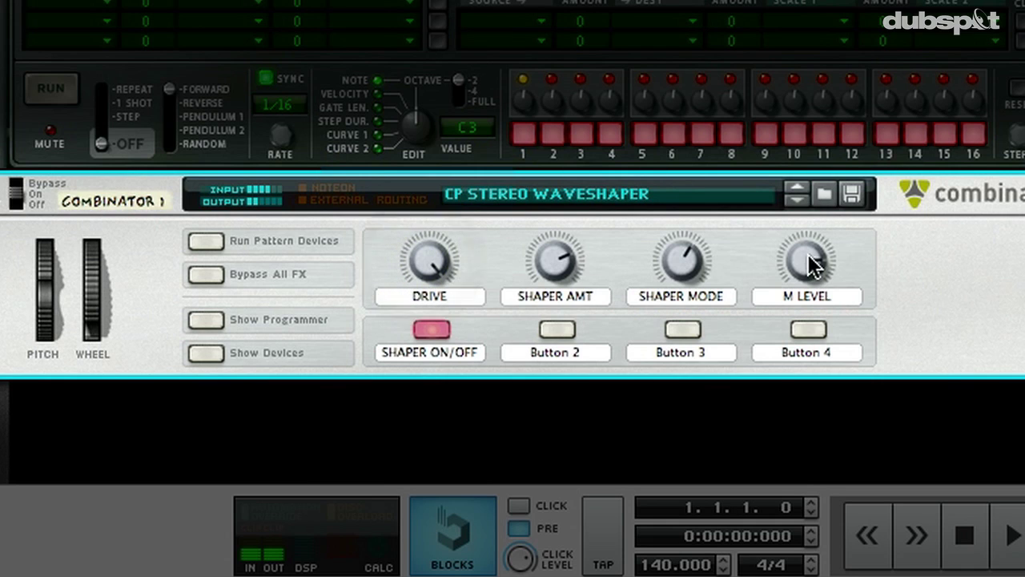
Lower M LEVEL to 95 and raise SHAPER MODE to about 97.
left_click_drag(811, 263, 812, 262)
mouse_move(678, 262)
left_mouse_down()
mouse_move(677, 241)
mouse_move(679, 263)
left_mouse_up()
left_click_drag(799, 268, 804, 241)
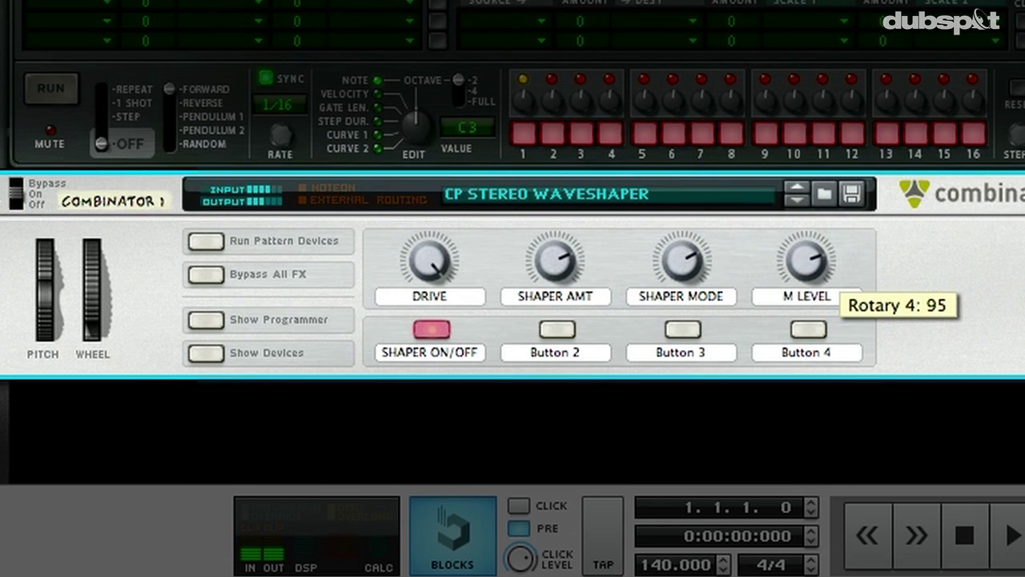
left_click_drag(692, 271, 693, 268)
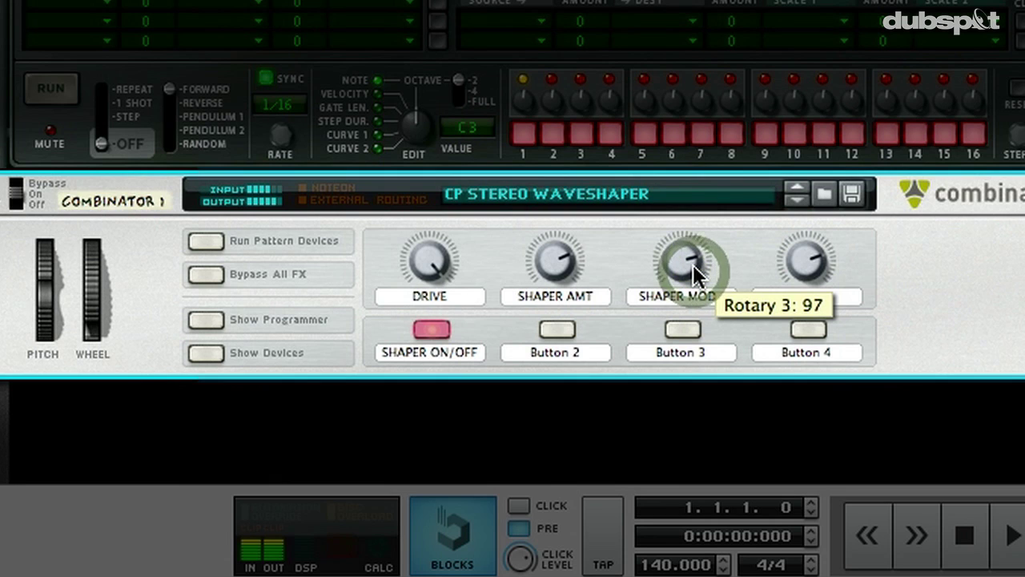
left_click_drag(693, 264, 693, 265)
Set SHAPER AMT to 127 and switch the Combinator's Bypass/On/Off setting.
left_click_drag(545, 247, 547, 229)
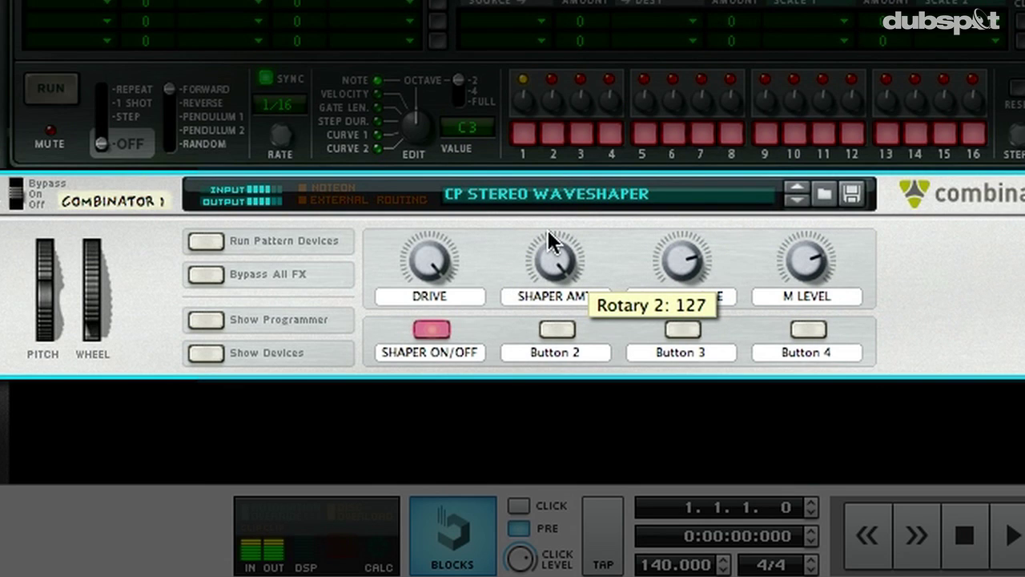
left_click(16, 194)
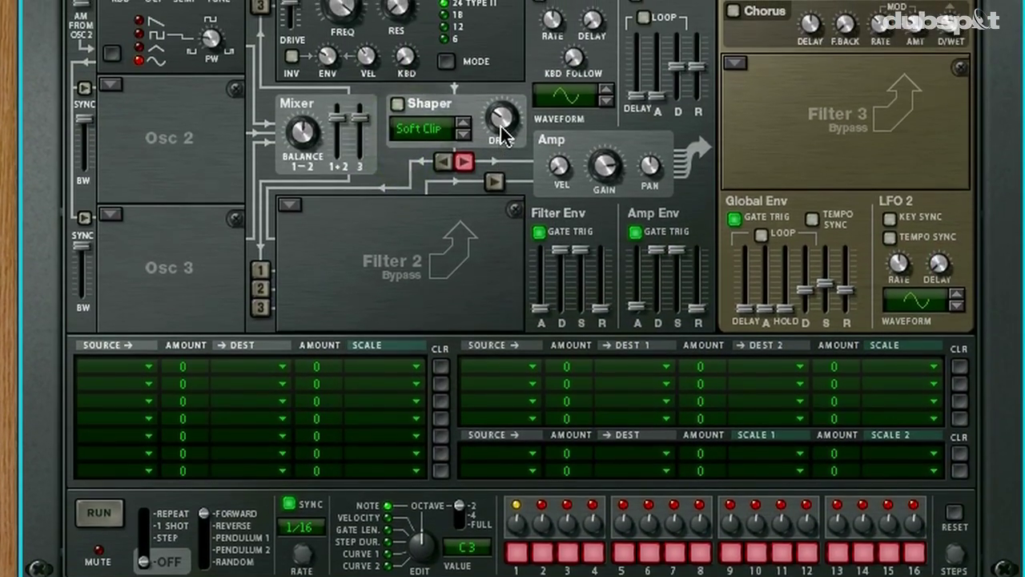
Hide Thor's programmer and clear the rack of the Thor 1 mix channel, the Thor synth and the CP STEREO WAVESHAPER Combinator.
mouse_move(501, 134)
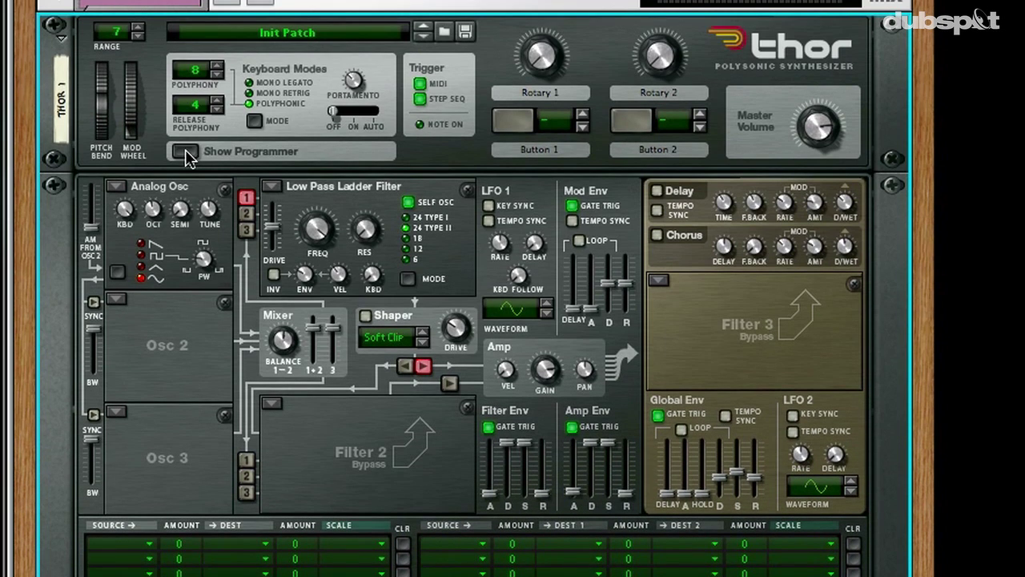
left_click(186, 152)
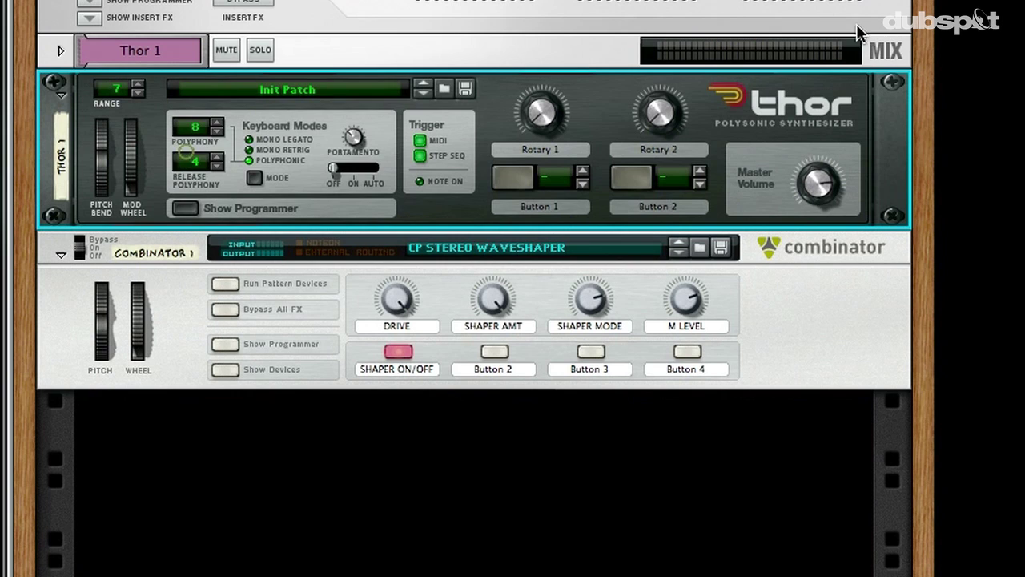
left_click(898, 47)
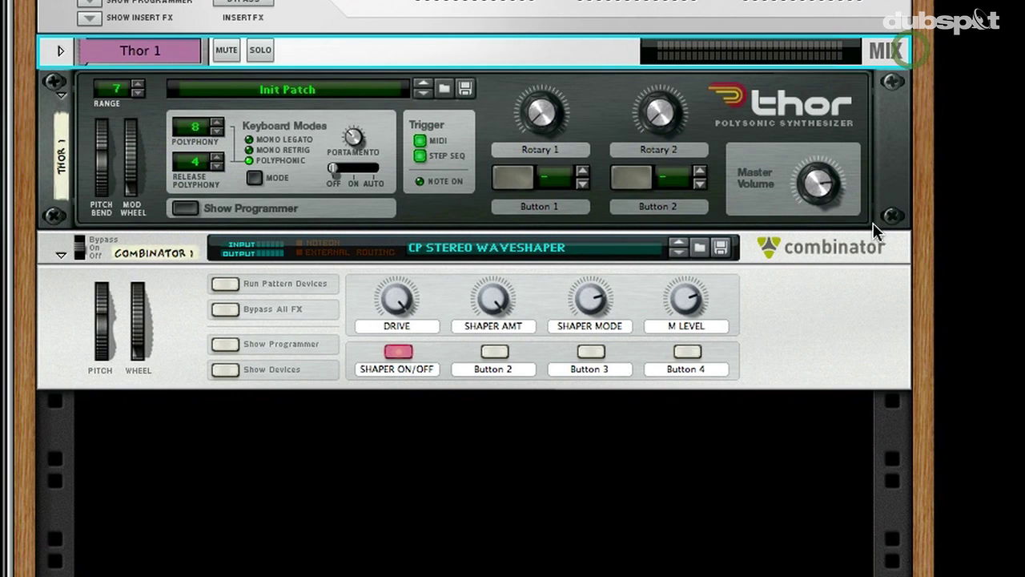
left_click(868, 246)
key("Delete")
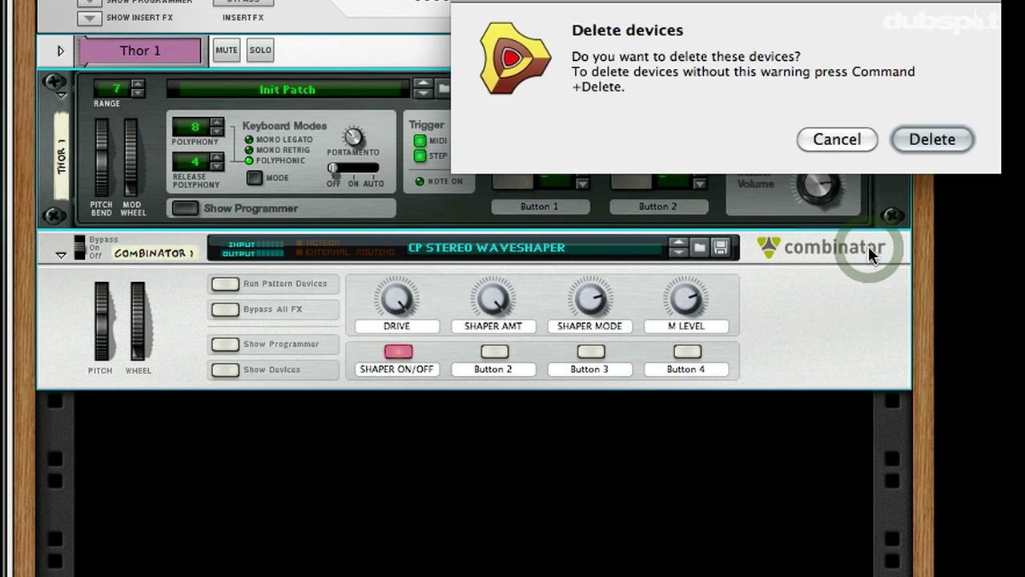
left_click(933, 139)
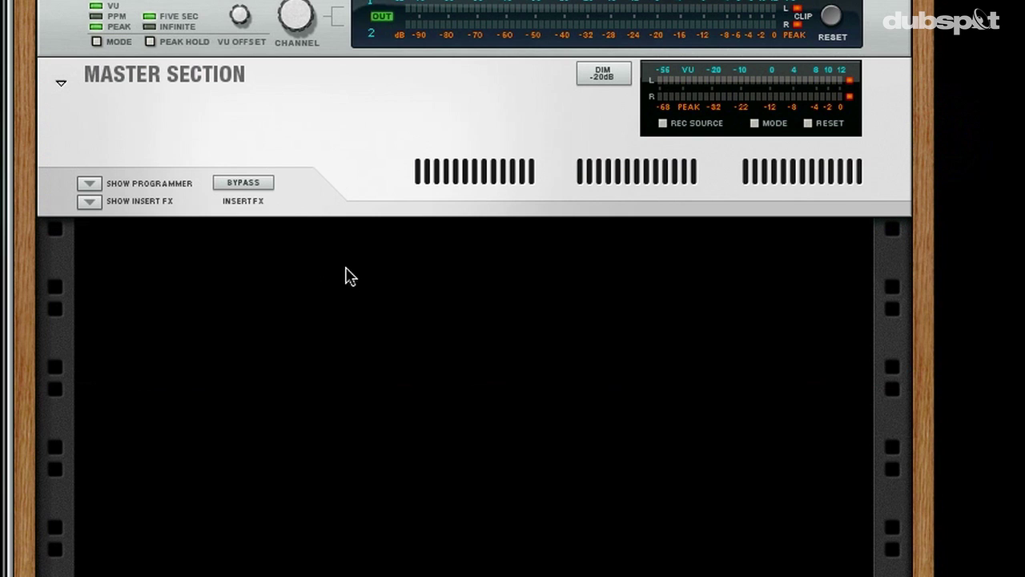
Create an empty Combinator below the Master Section and add a Line Mixer 6:2 inside it.
right_click(393, 273)
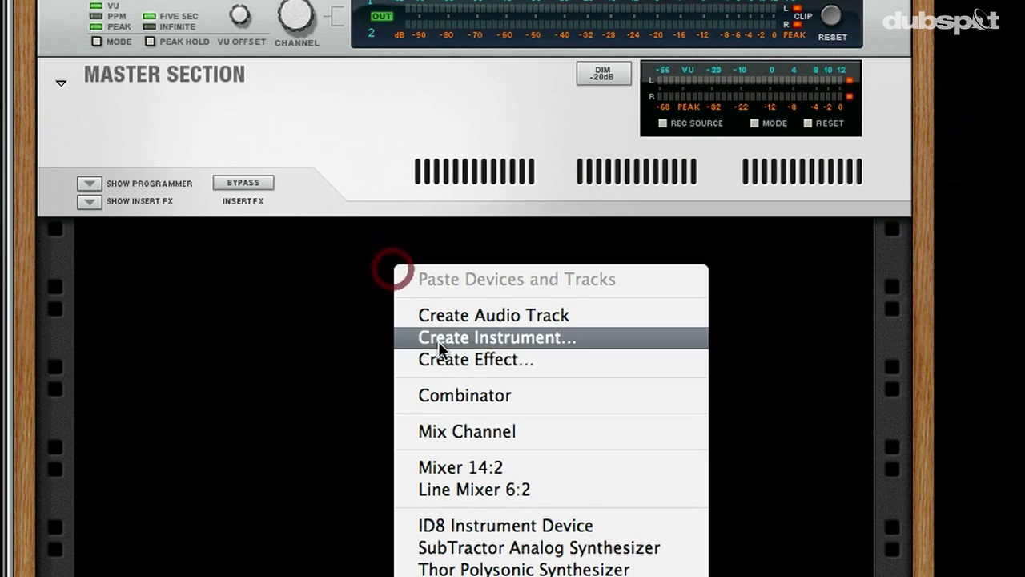
left_click(443, 398)
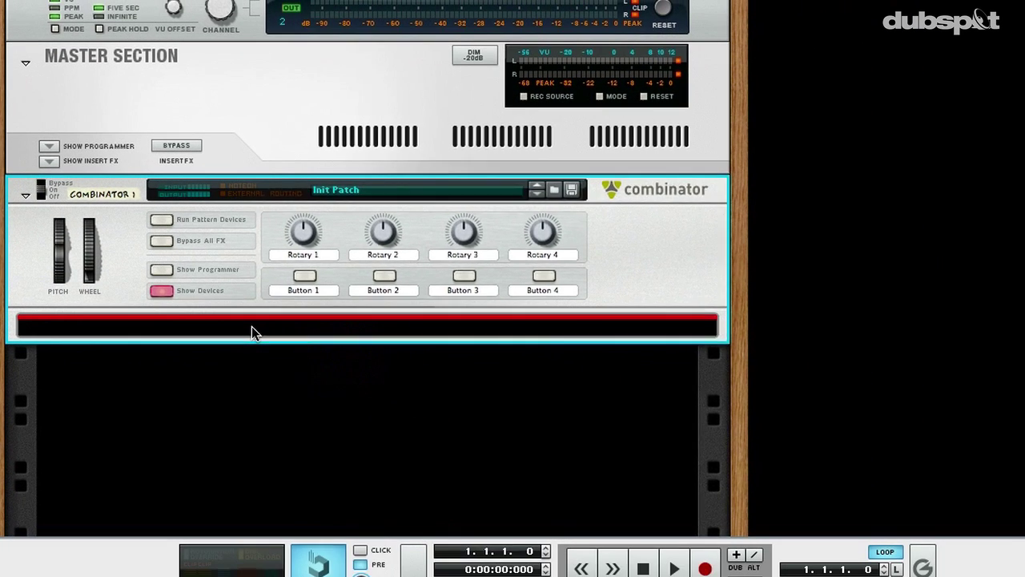
right_click(251, 326)
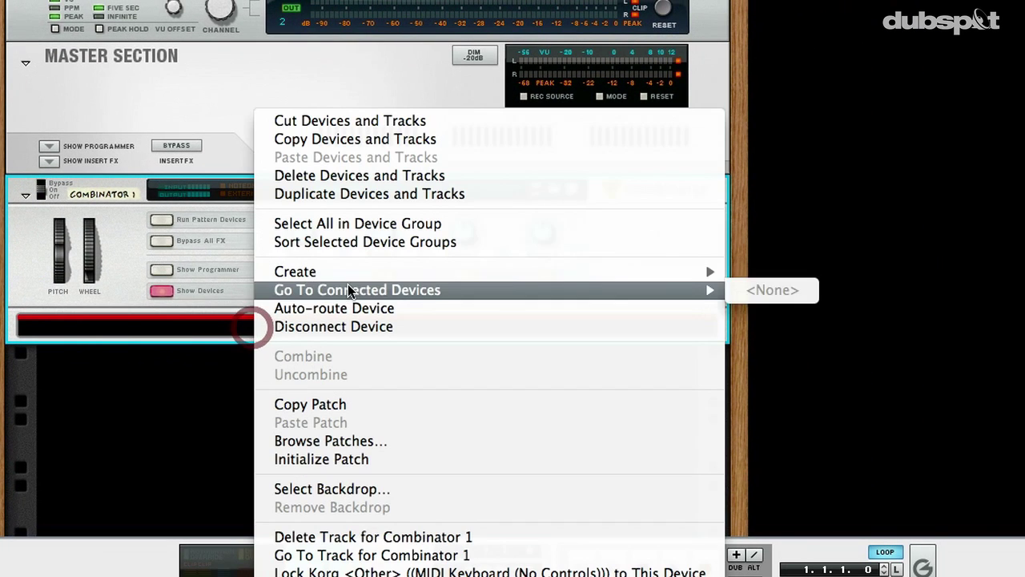
mouse_move(360, 272)
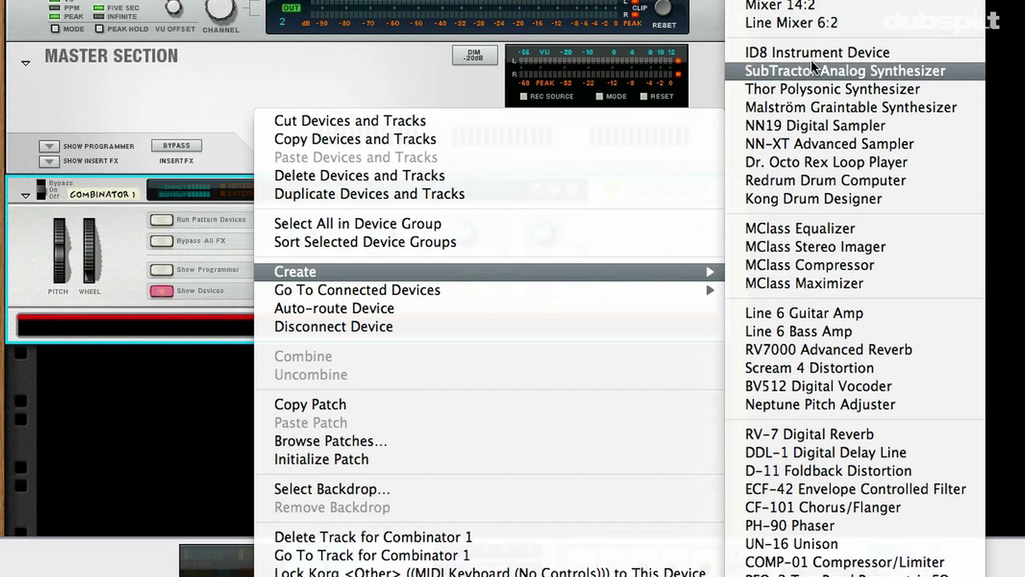
left_click(801, 23)
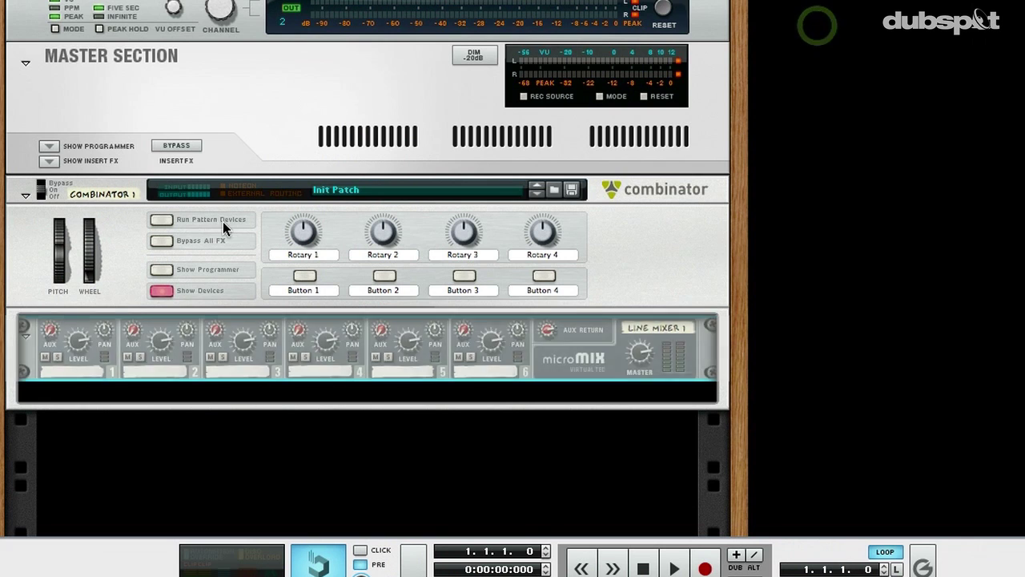
Add a Malström Graintable Synthesizer below the line mixer inside the Combinator.
scroll(205, 226, "down", 2)
left_click(252, 323)
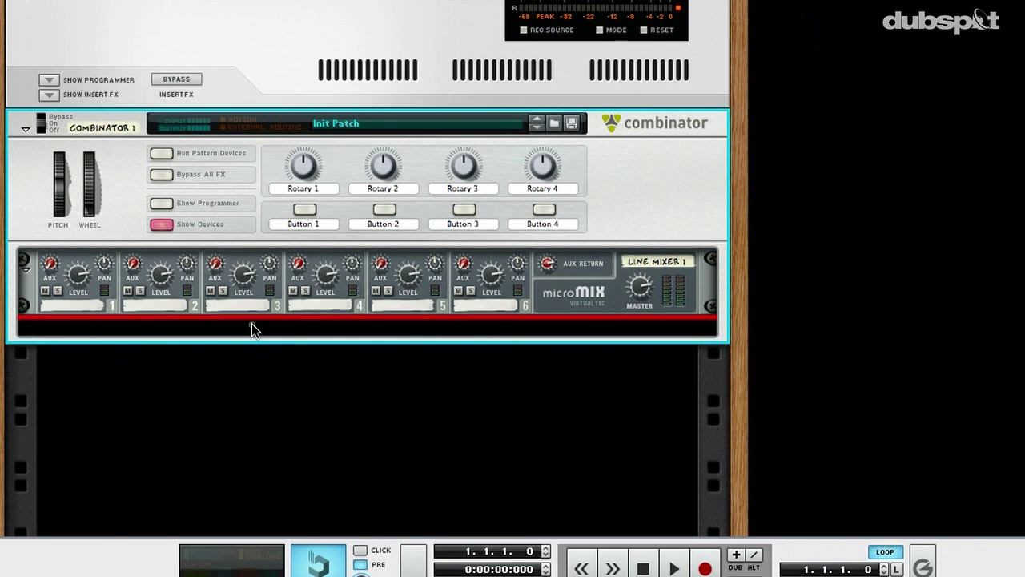
right_click(251, 324)
mouse_move(400, 271)
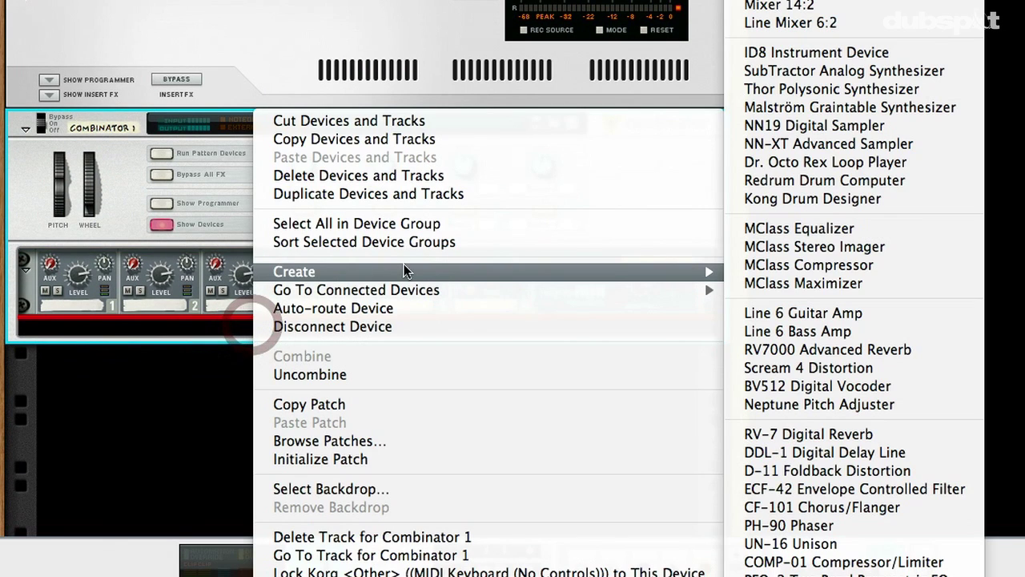
left_click(827, 109)
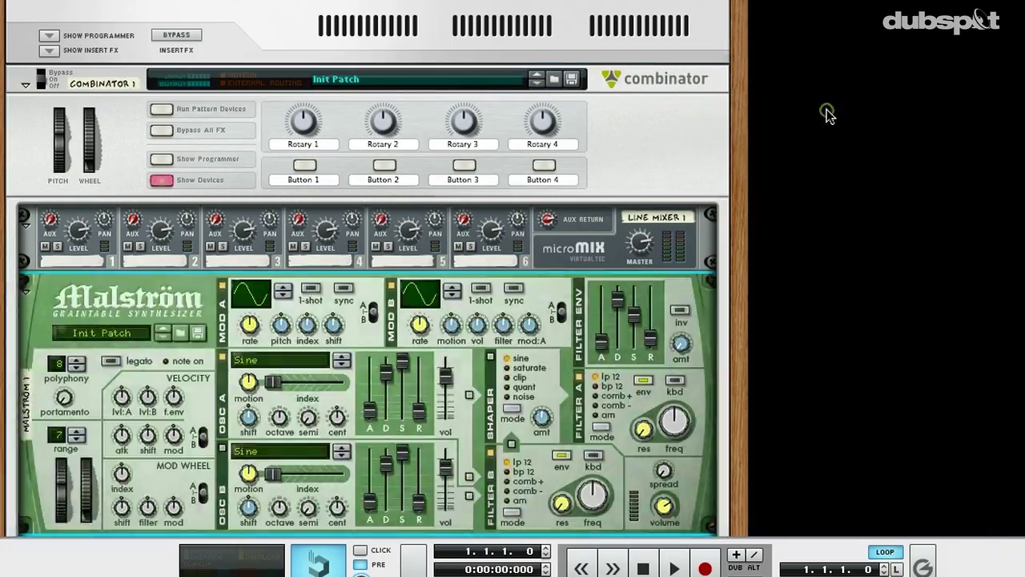
Add a second Malström Graintable Synthesizer below the first one inside the Combinator.
scroll(503, 227, "down", 5)
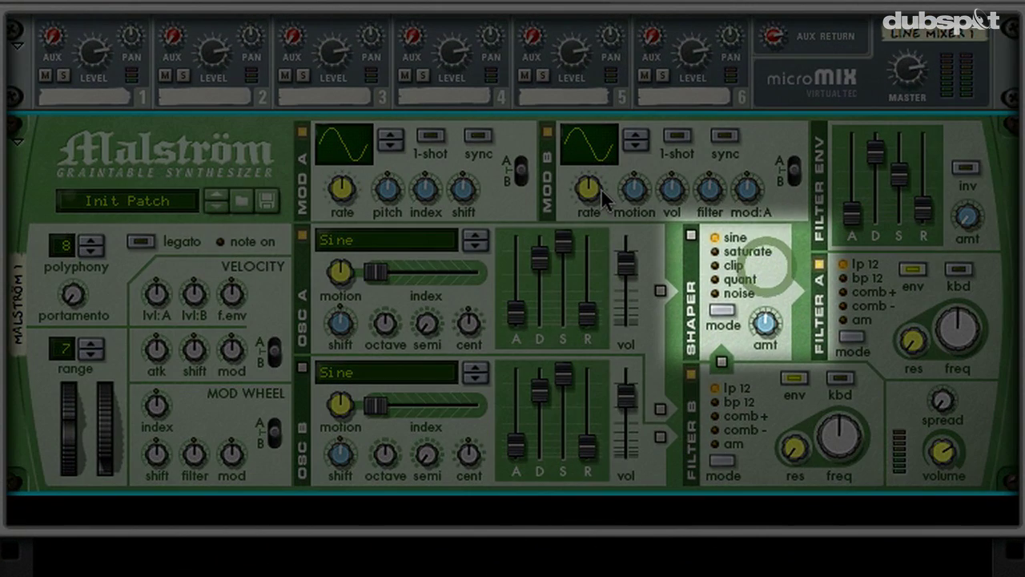
mouse_move(601, 189)
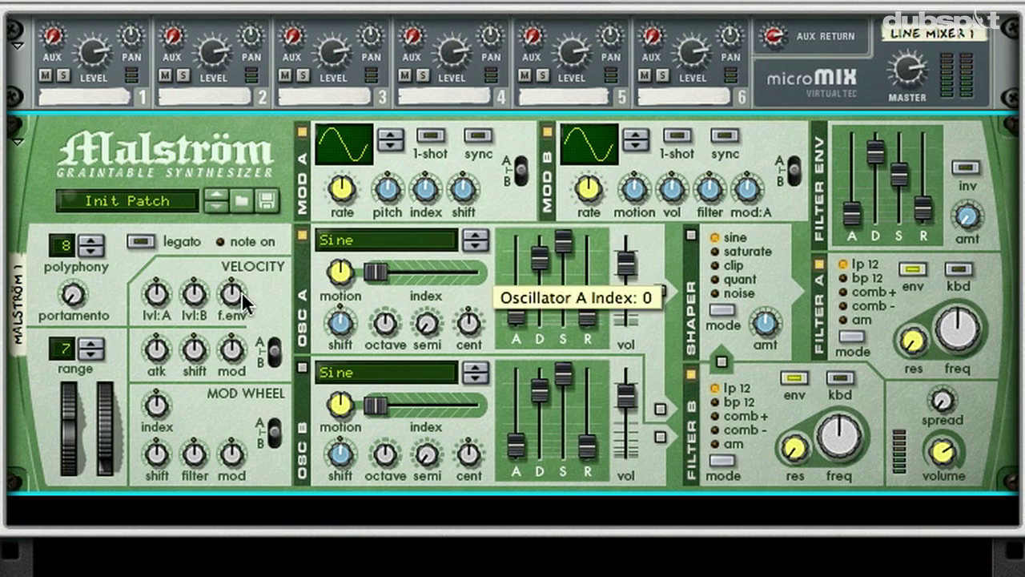
scroll(213, 293, "down", 1)
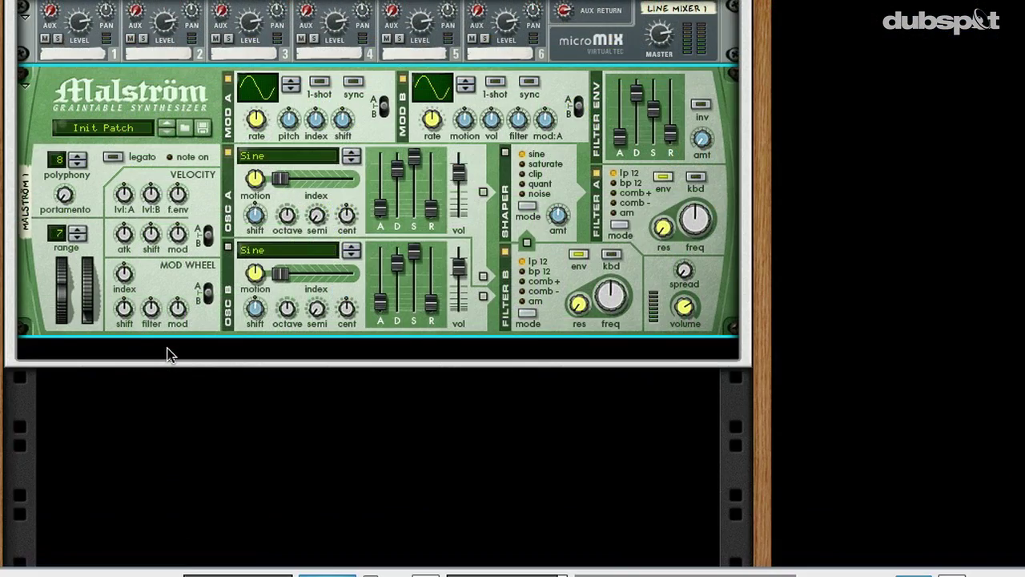
right_click(217, 477)
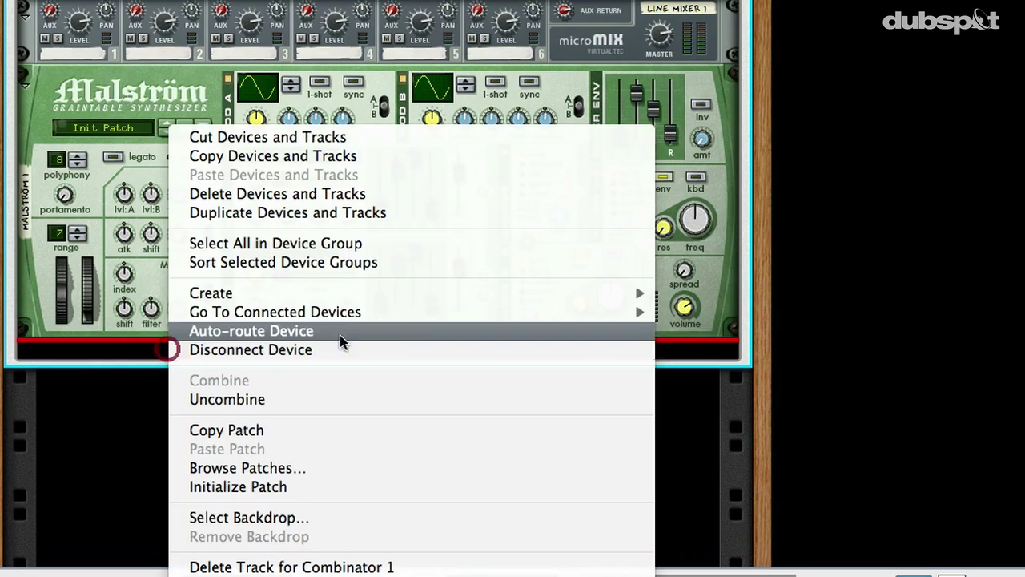
mouse_move(633, 293)
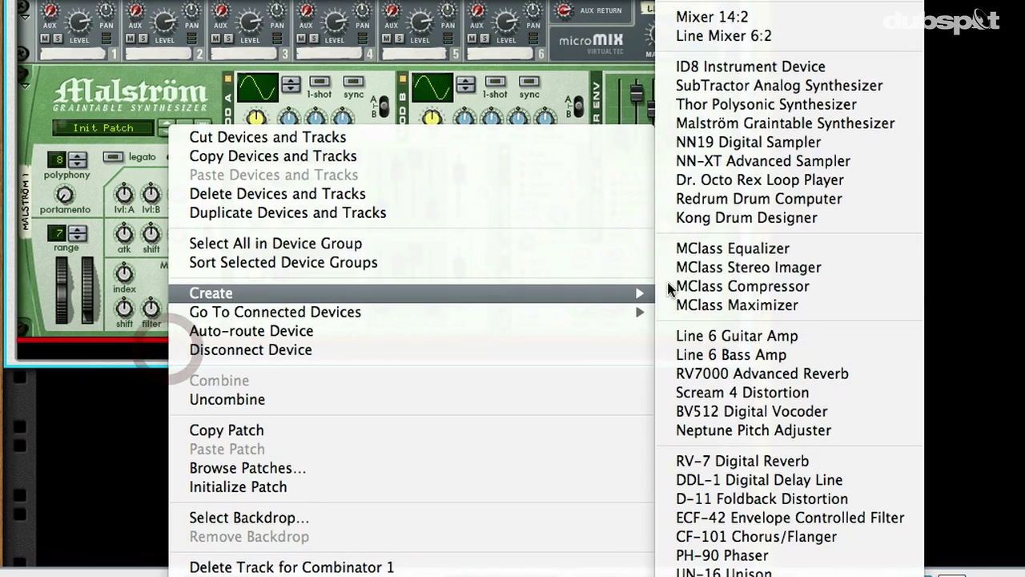
left_click(768, 132)
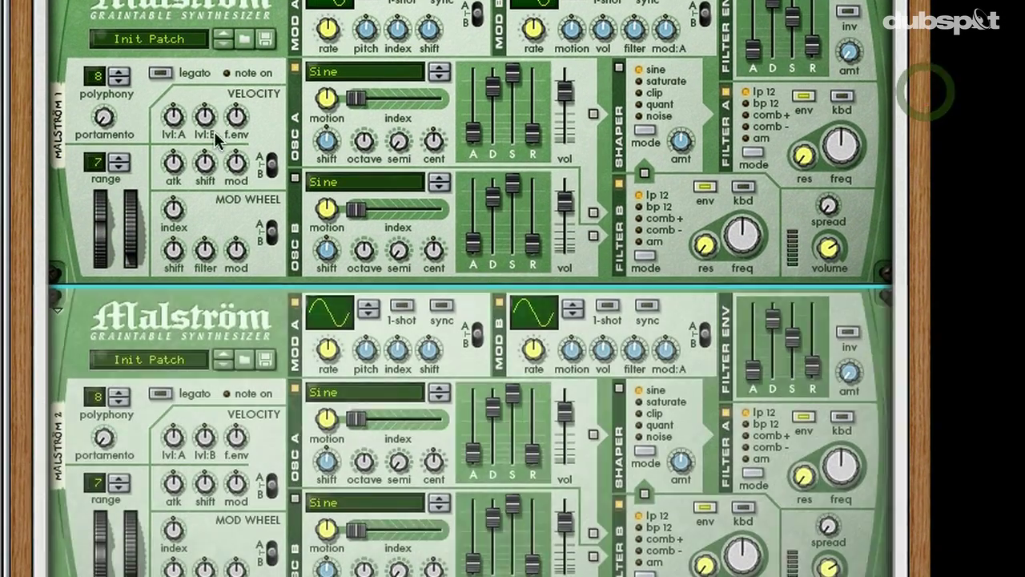
Rename the upper Malström as L and the lower Malström as R.
double_click(59, 127)
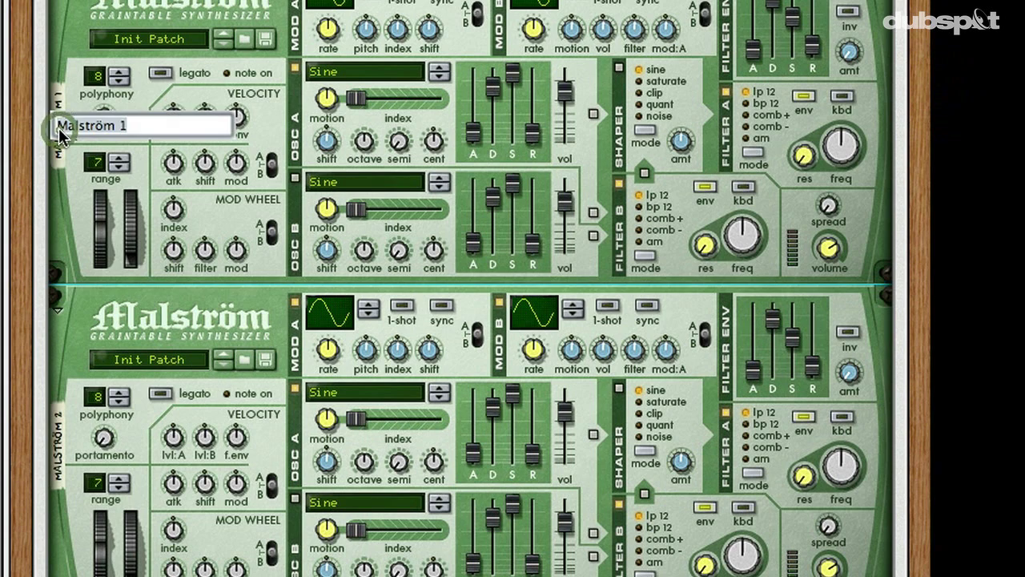
key("BackSpace")
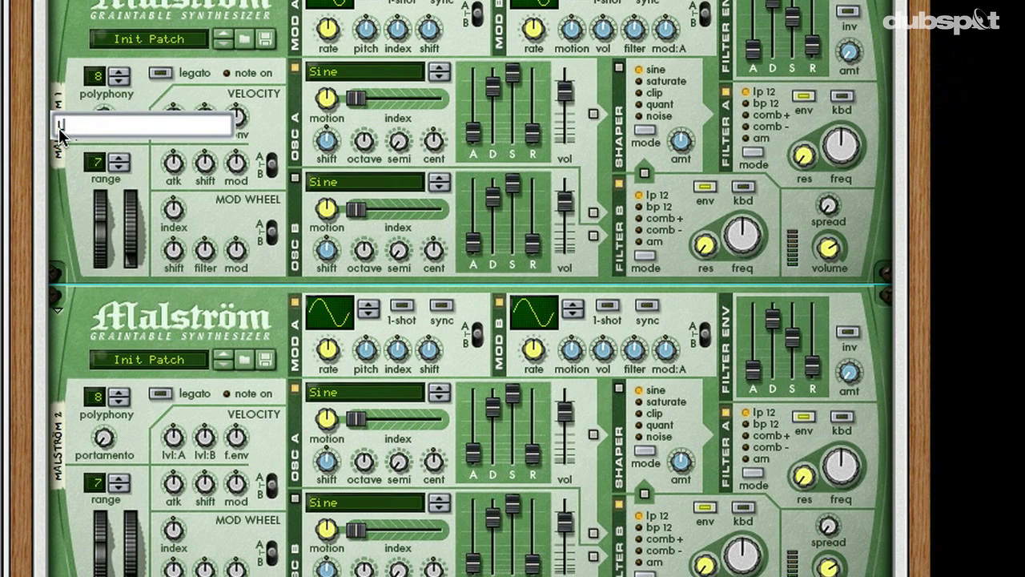
key("Return")
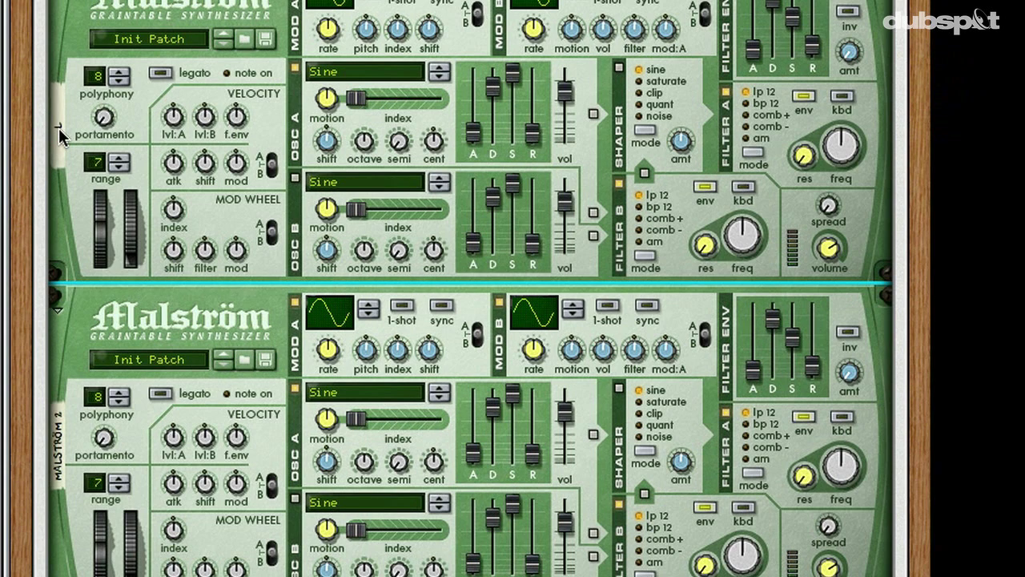
double_click(60, 442)
key("BackSpace")
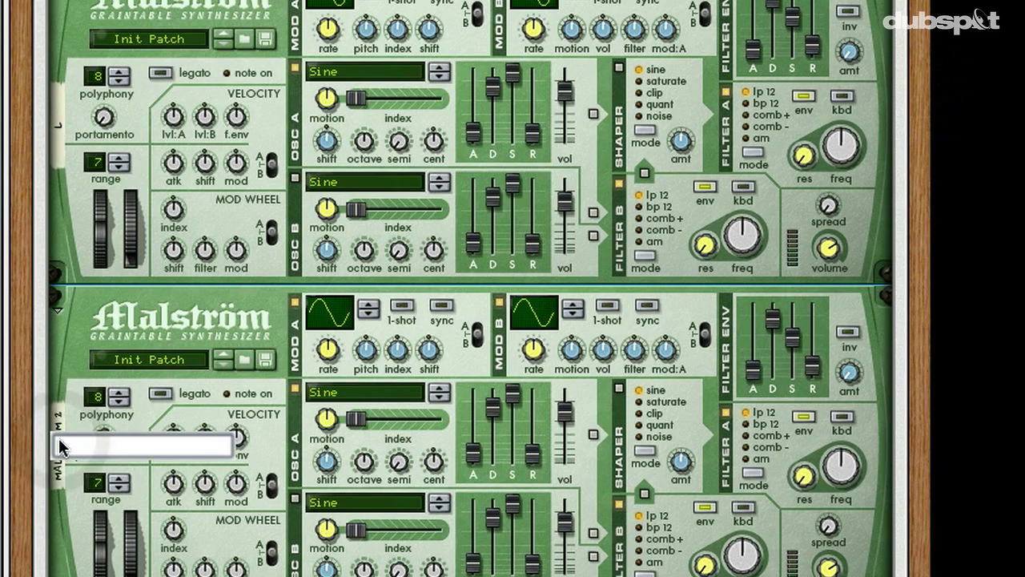
key("Return")
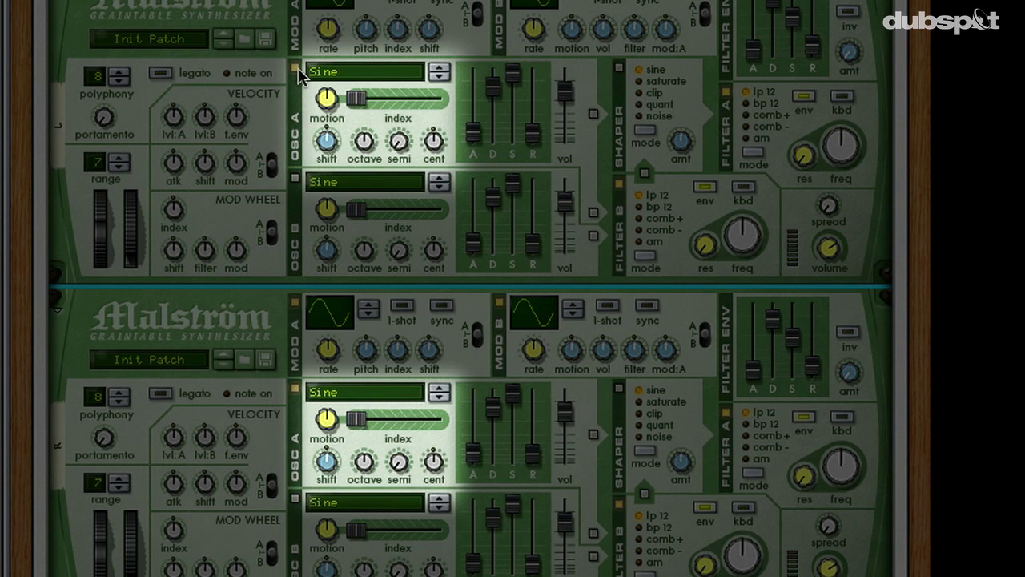
Turn off Oscillator A and Filter A on both the L and R Malströms.
left_click(296, 68)
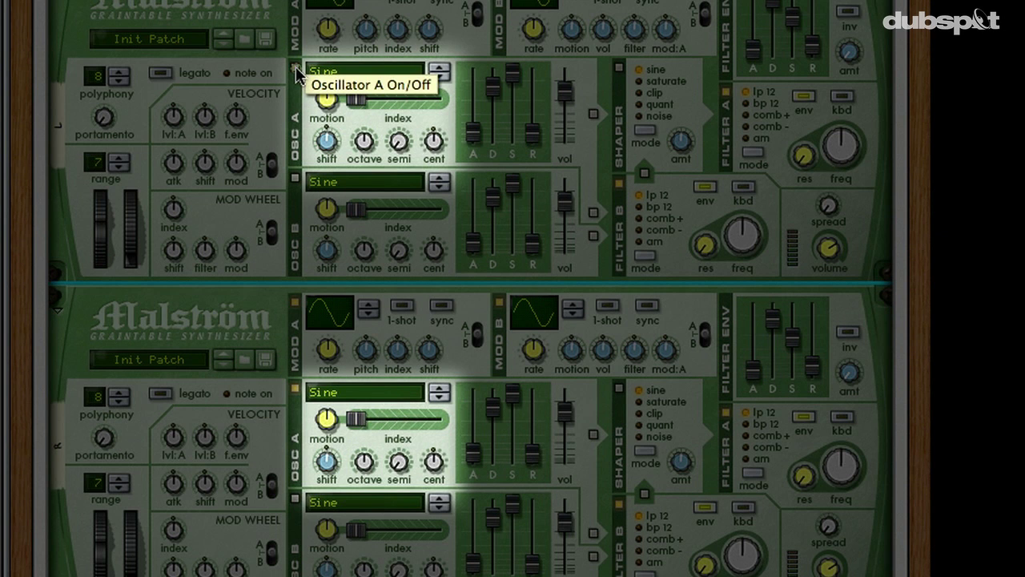
left_click(295, 389)
left_click(727, 94)
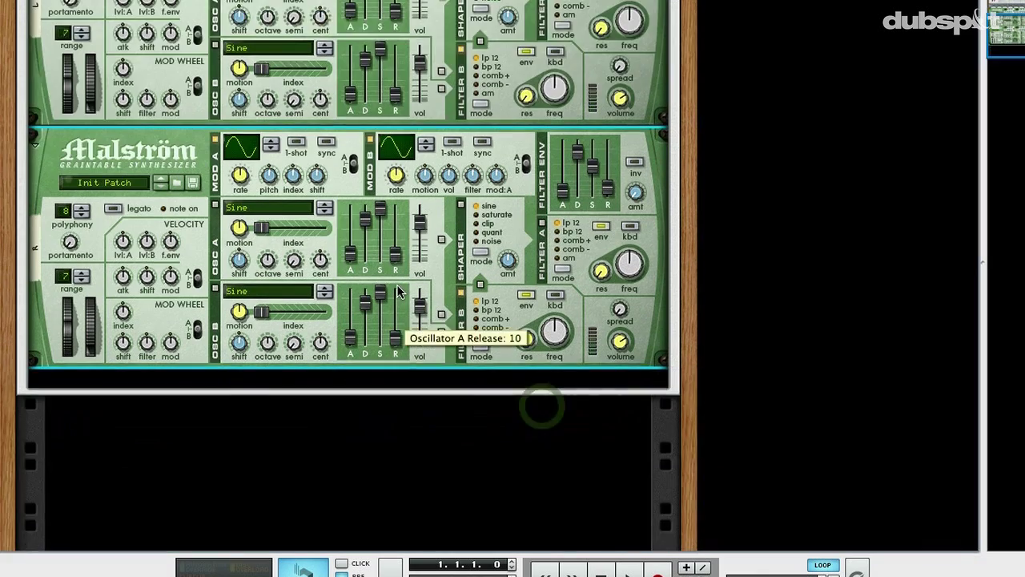
Flip the rack to its rear and cable the Combinator's To Devices outputs to the line mixer's channel 1 audio inputs.
scroll(396, 284, "up", 4)
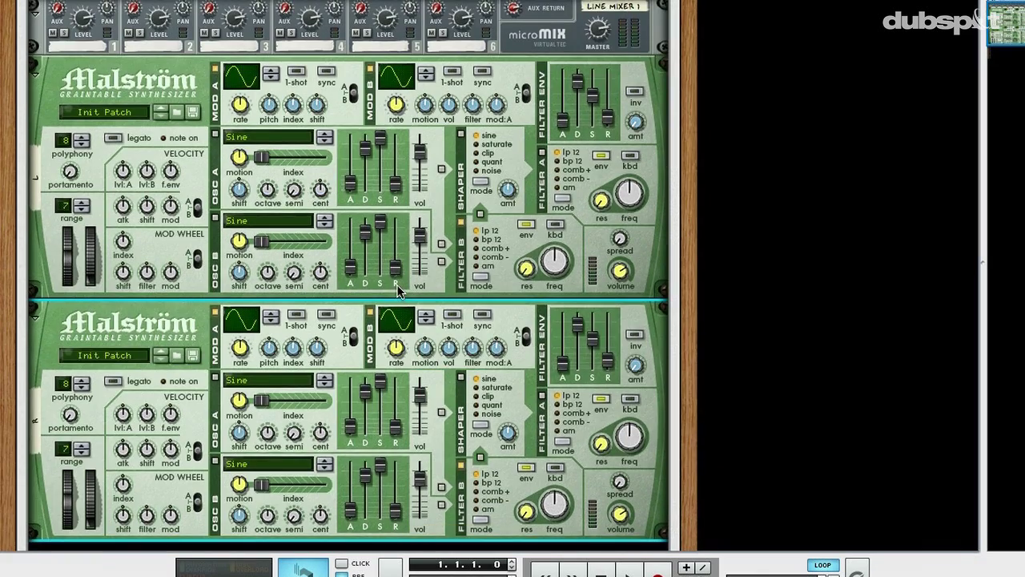
scroll(398, 292, "up", 1)
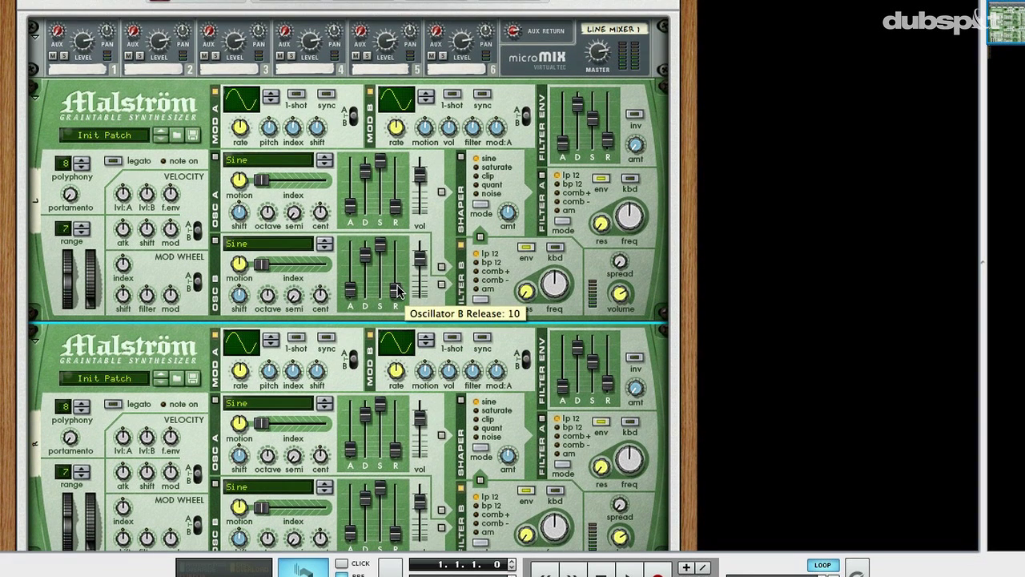
key("Tab")
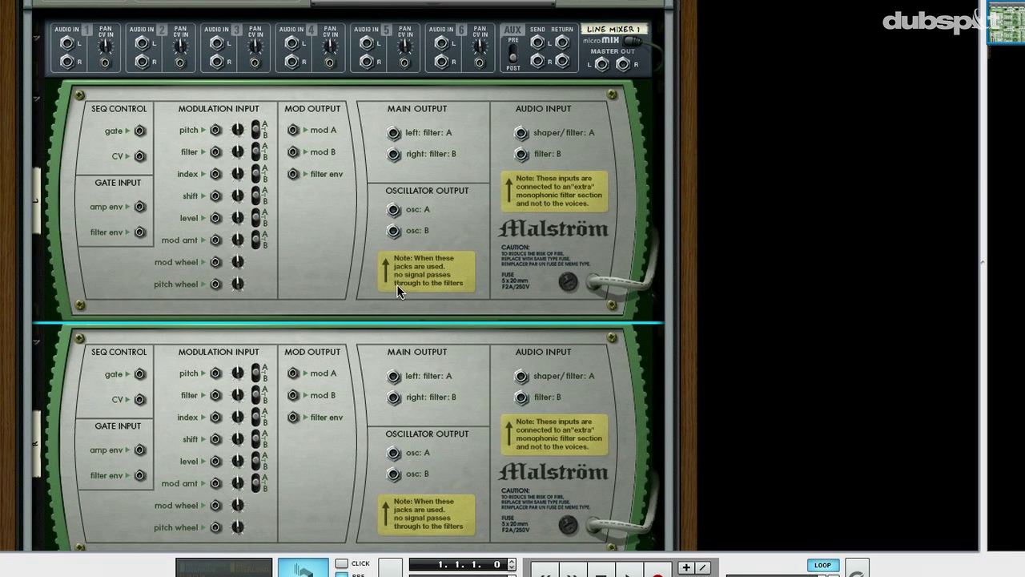
scroll(396, 284, "up", 1)
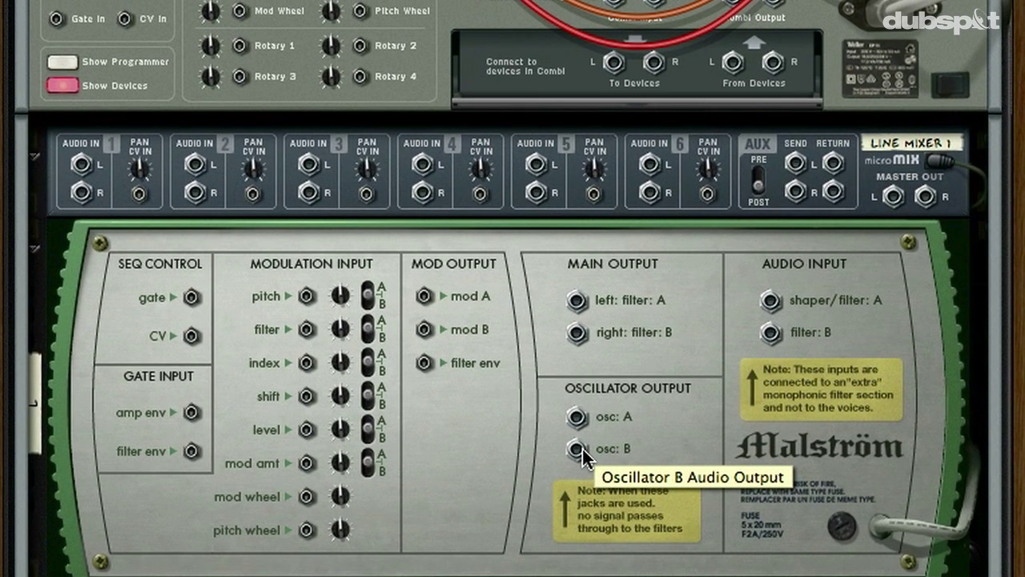
left_click(613, 64)
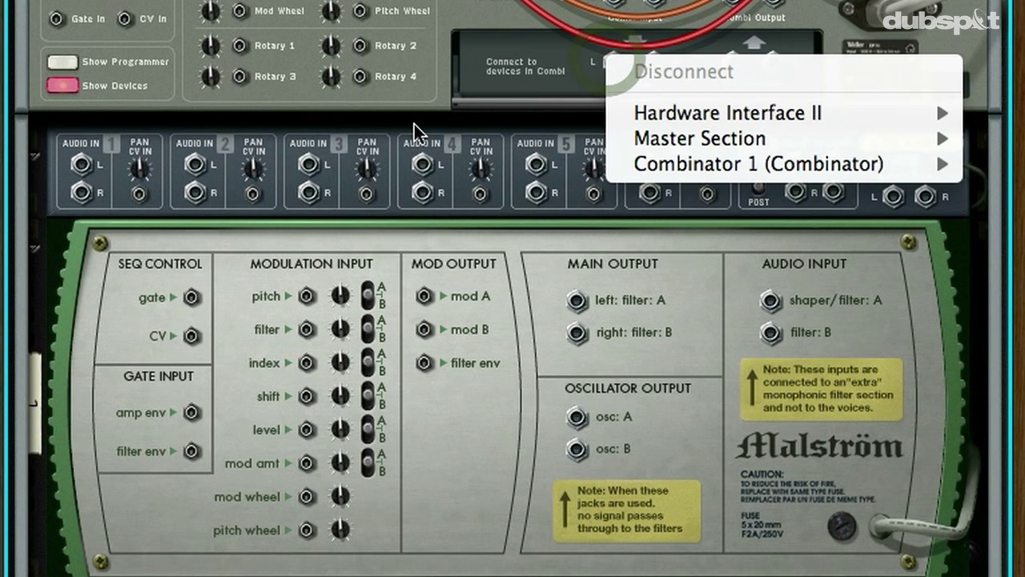
left_click(537, 60)
left_click_drag(616, 66, 81, 163)
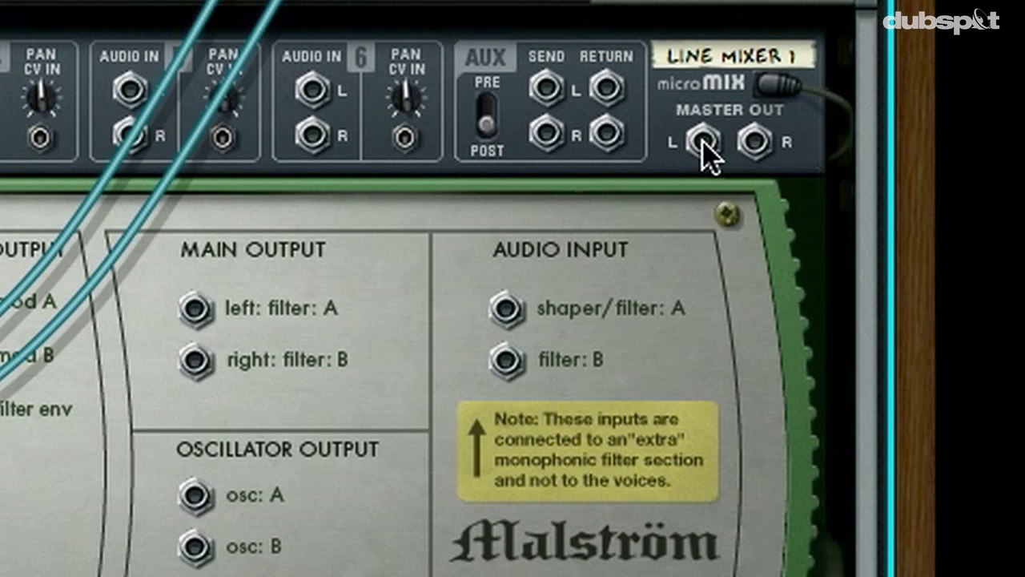
Cable the line mixer's master outputs to the L and R Malströms' shaper/filter A inputs, and the L Malström's filter A output to From Devices L.
left_click_drag(704, 144, 513, 320)
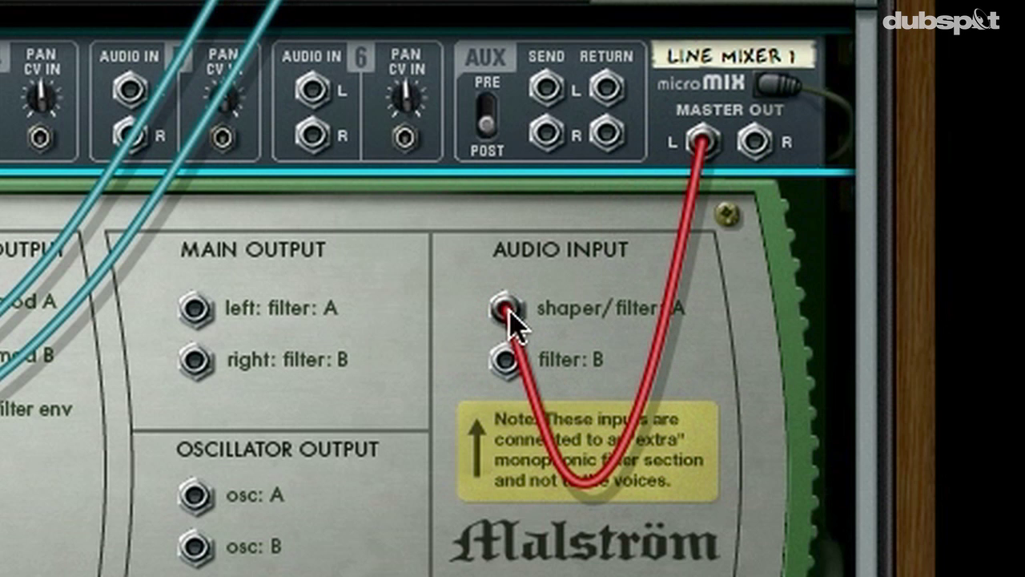
left_click_drag(755, 145, 650, 452)
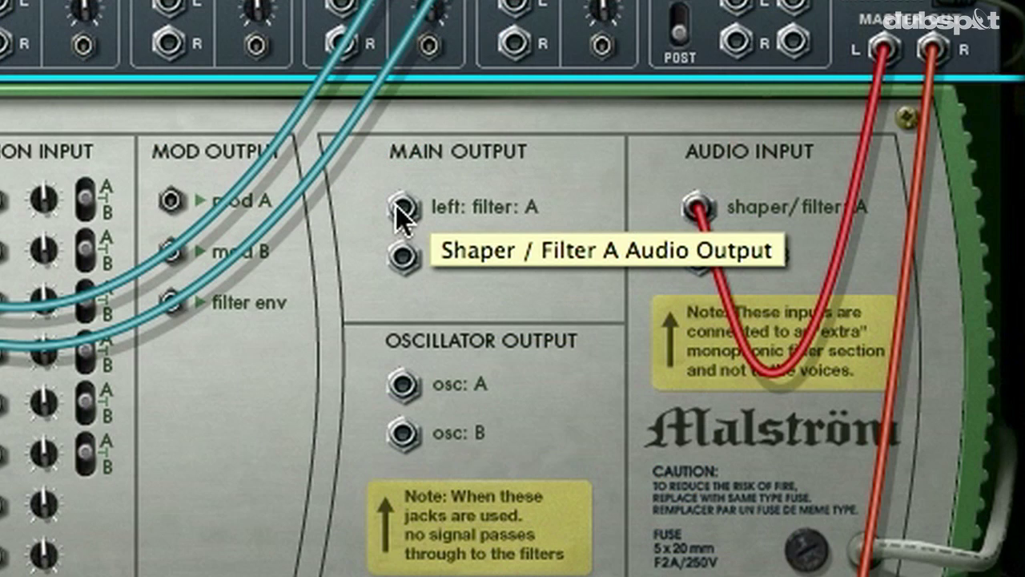
left_click_drag(399, 209, 641, 0)
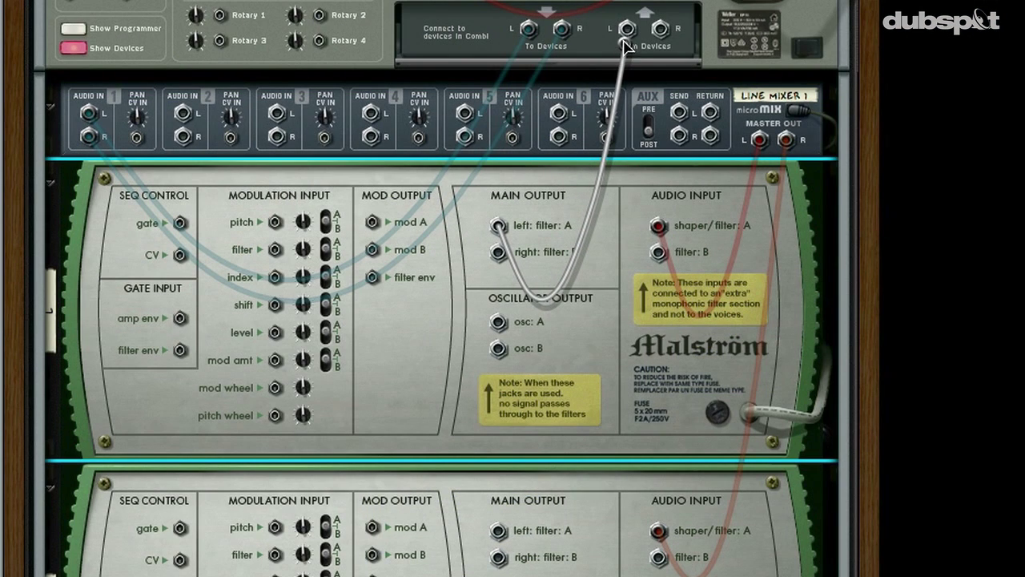
Connect the L Malström's filter A output to From Devices L, and move the From Devices R cable to the R Malström's left filter A output.
left_click_drag(626, 46, 626, 36)
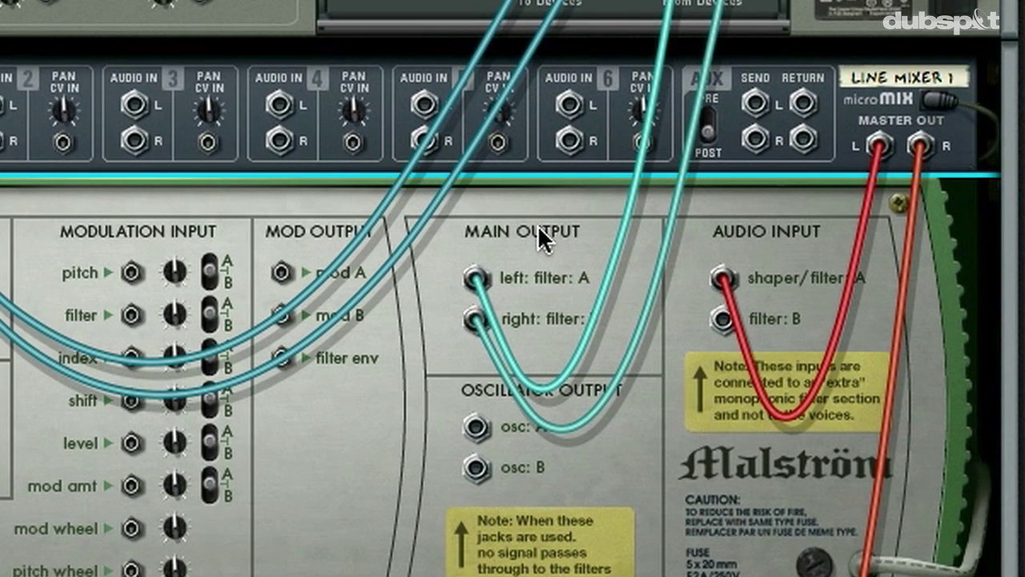
left_click_drag(478, 328, 430, 576)
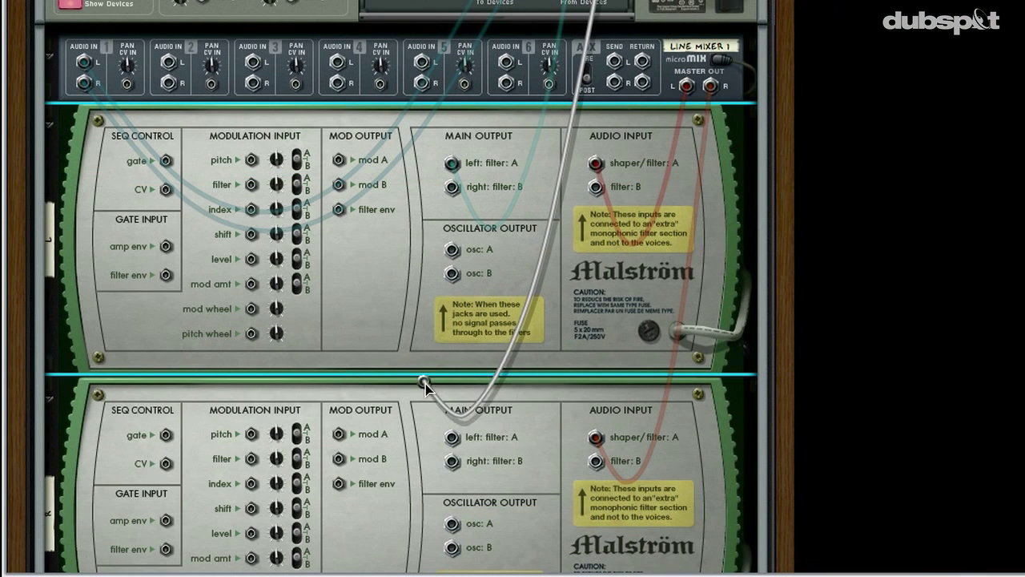
left_click_drag(424, 383, 453, 434)
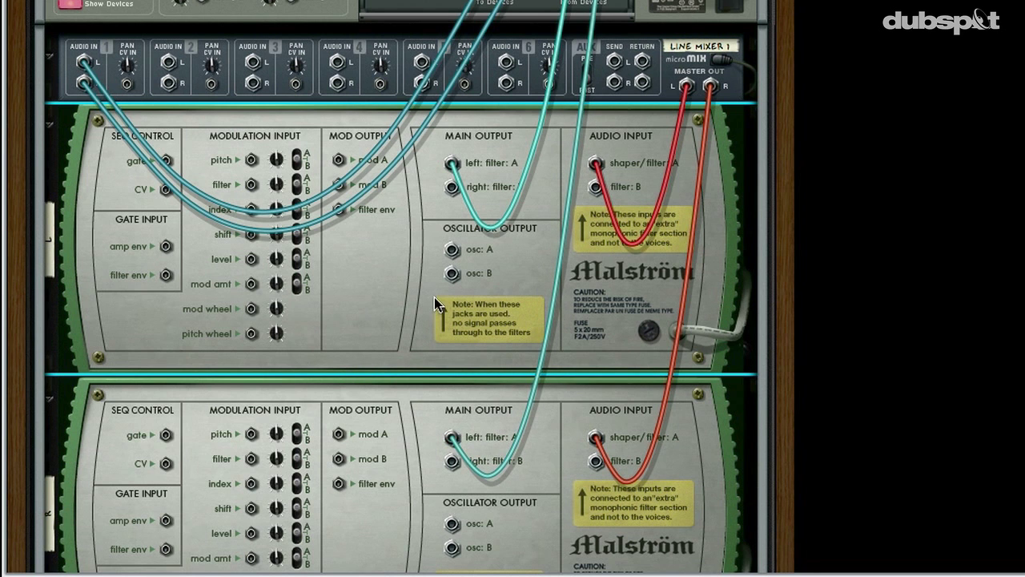
scroll(435, 297, "down", 3)
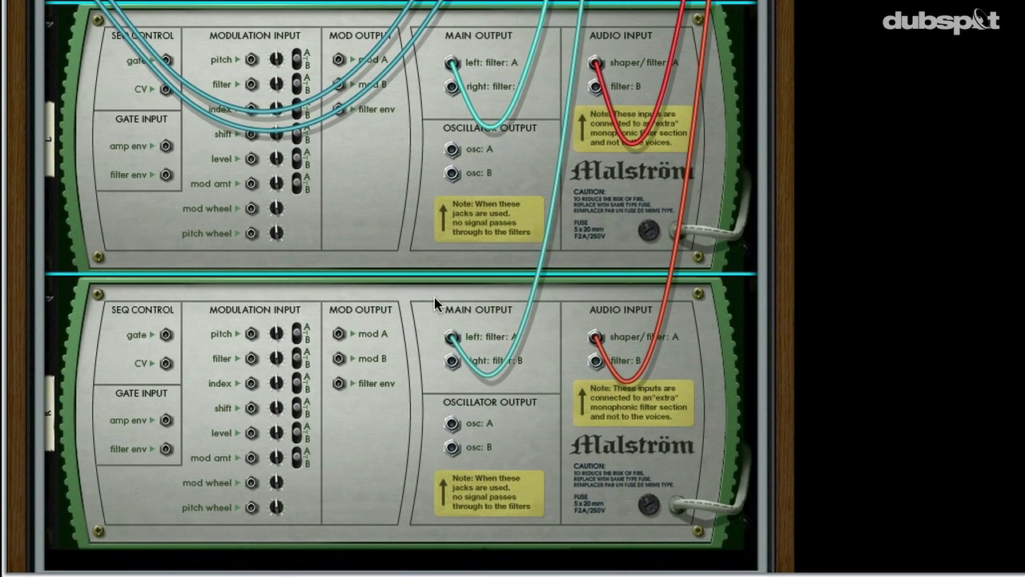
Return the rack to its front, show the Combinator's programmer, and disable Receive Notes for devices L and R.
key("Tab")
scroll(576, 330, "up", 4)
scroll(575, 330, "up", 1)
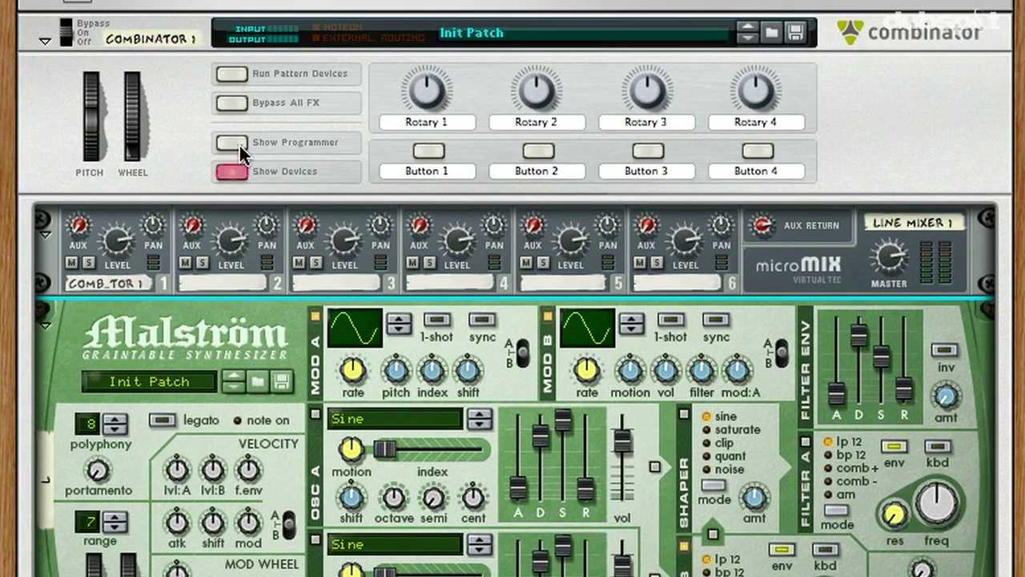
left_click(239, 145)
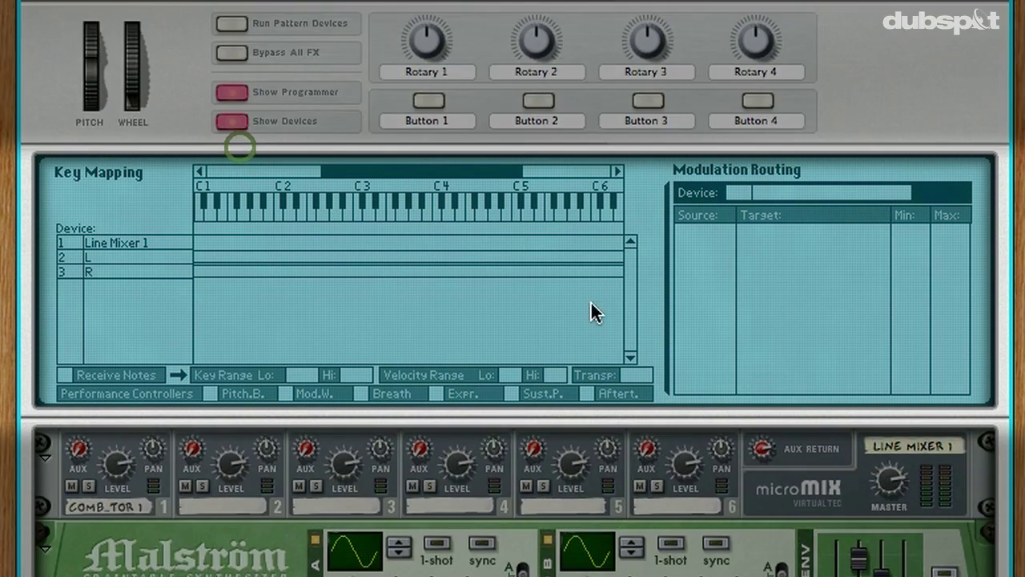
left_click(125, 257)
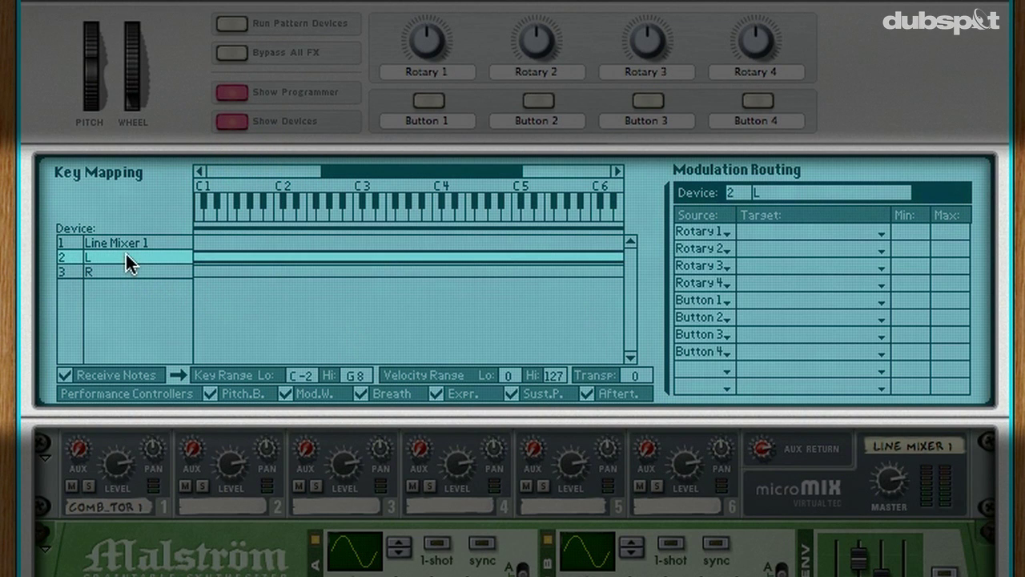
left_click(64, 373)
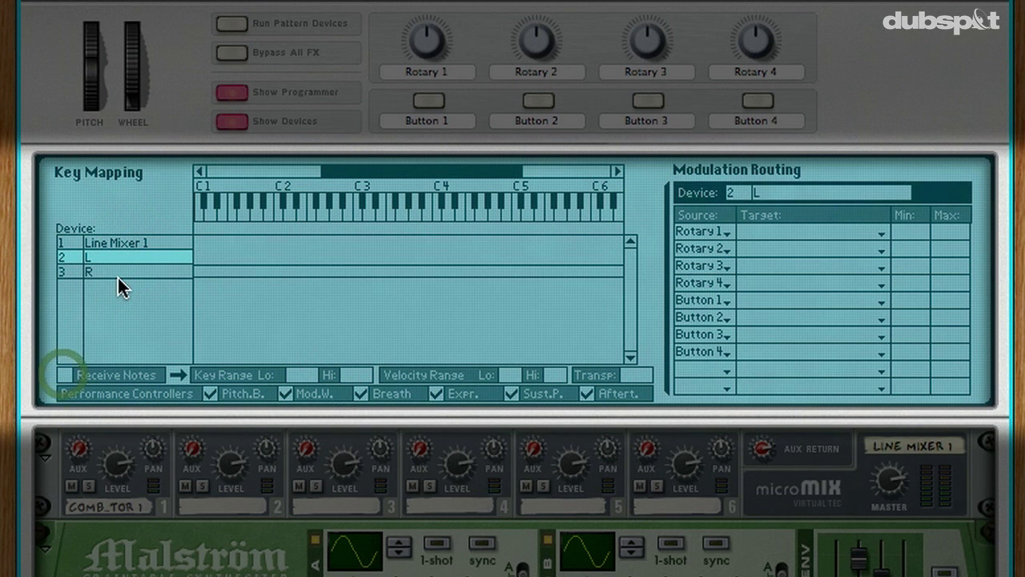
left_click(118, 271)
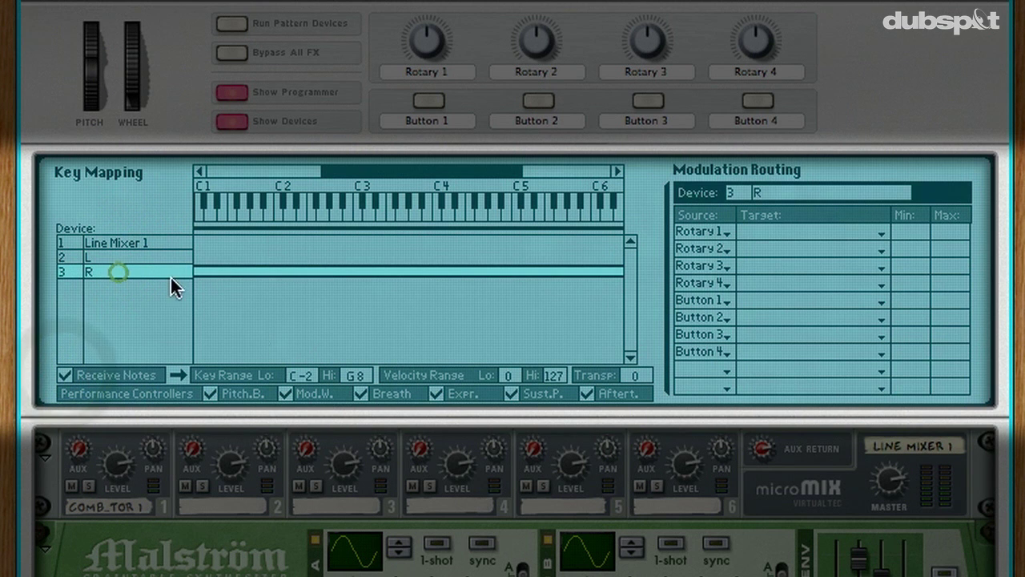
left_click(64, 373)
Route device L's Rotary 2 to Shaper Amount, Rotary 3 to Shaper Mode, and Rotary 4 to Master Level.
left_click(134, 258)
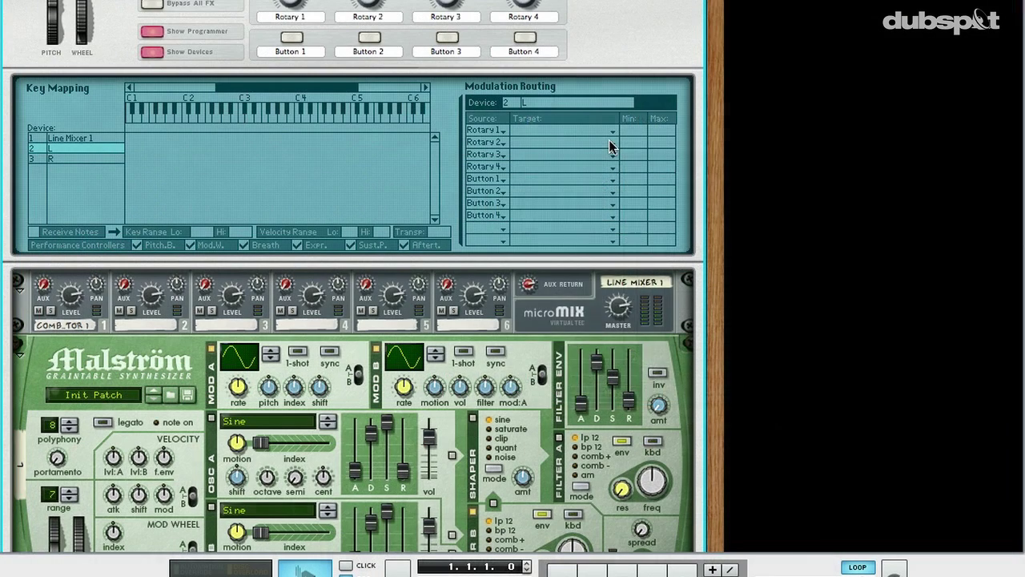
left_click(879, 248)
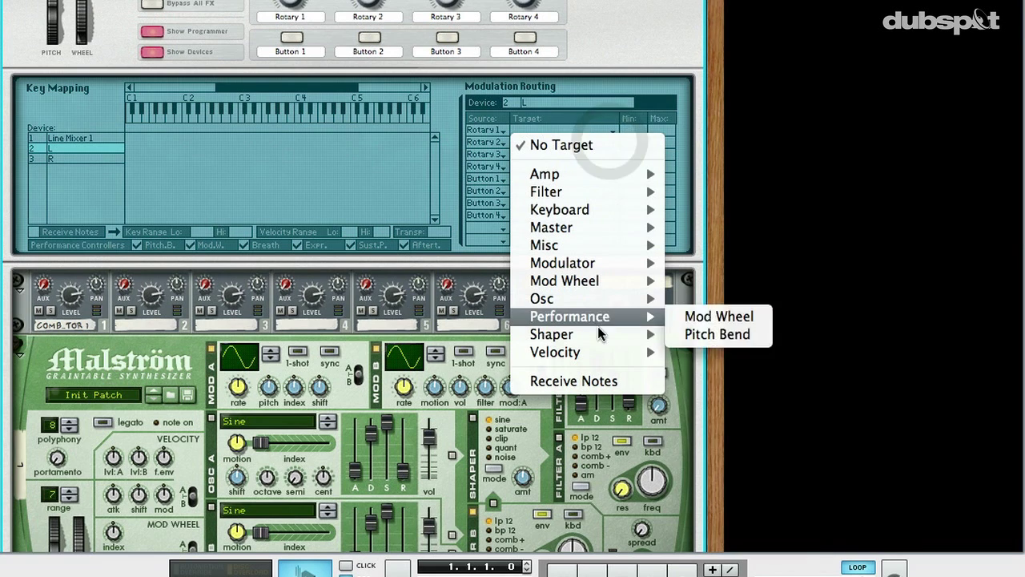
mouse_move(597, 334)
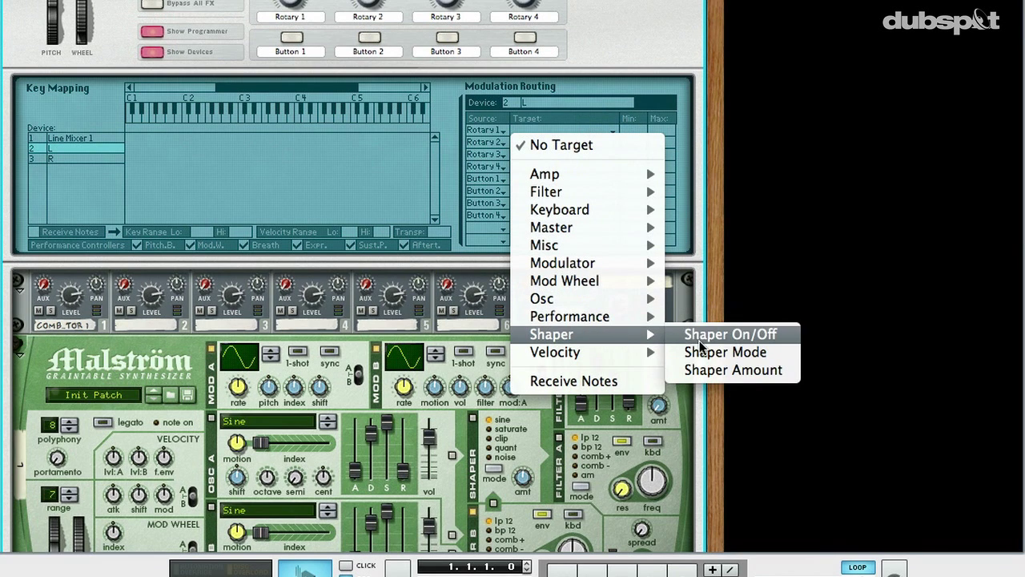
left_click(701, 371)
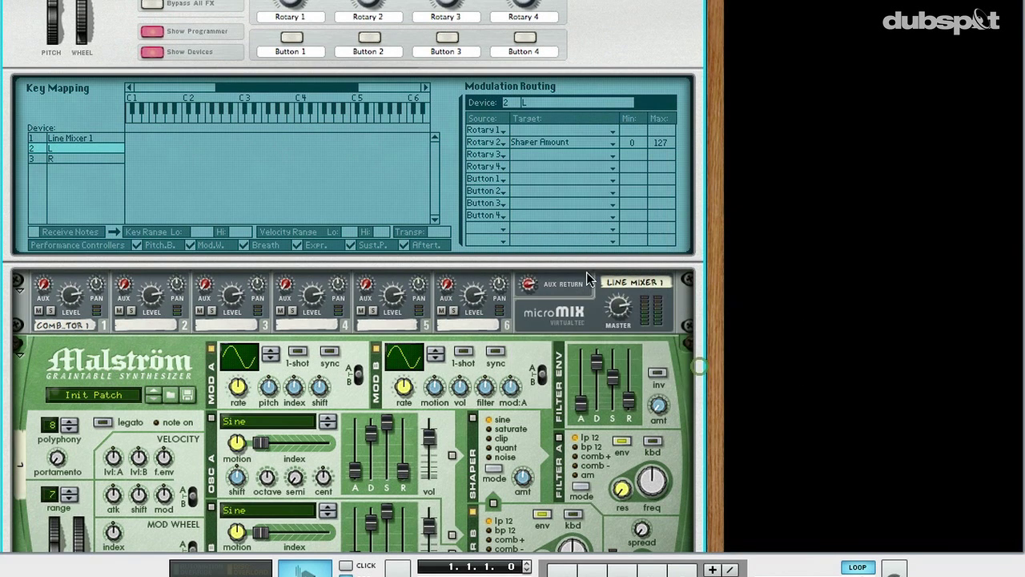
left_click(575, 154)
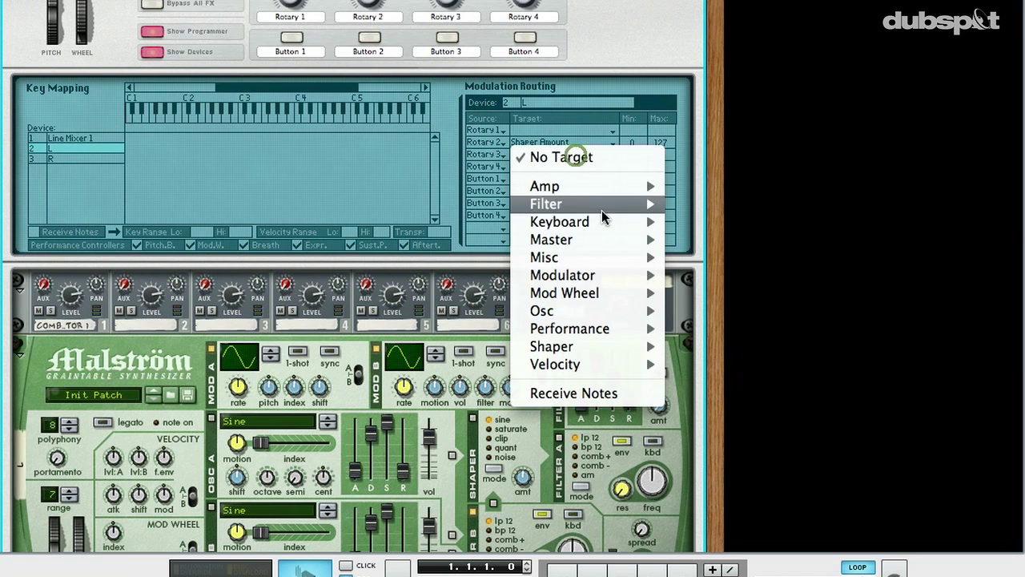
mouse_move(607, 344)
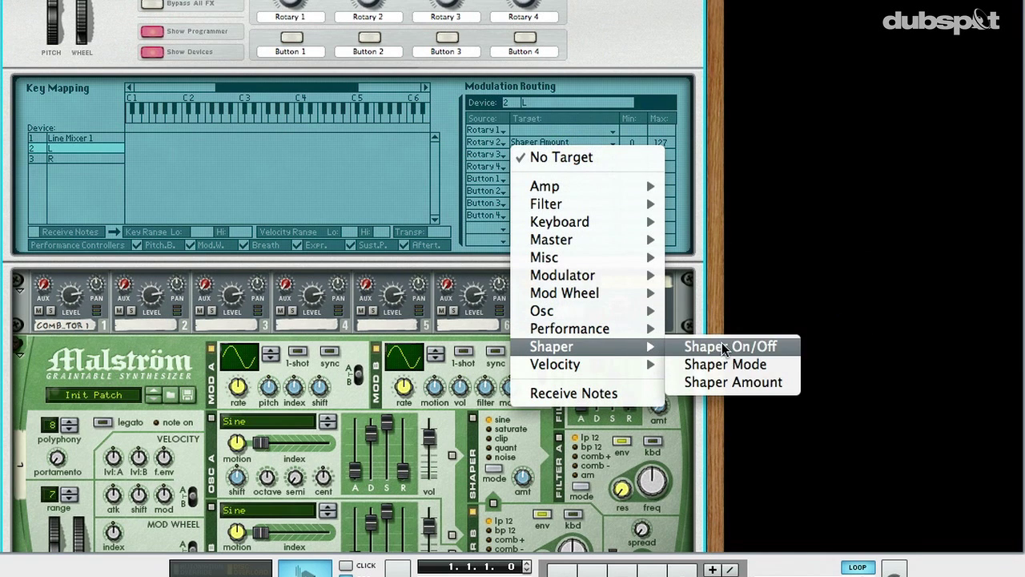
left_click(727, 367)
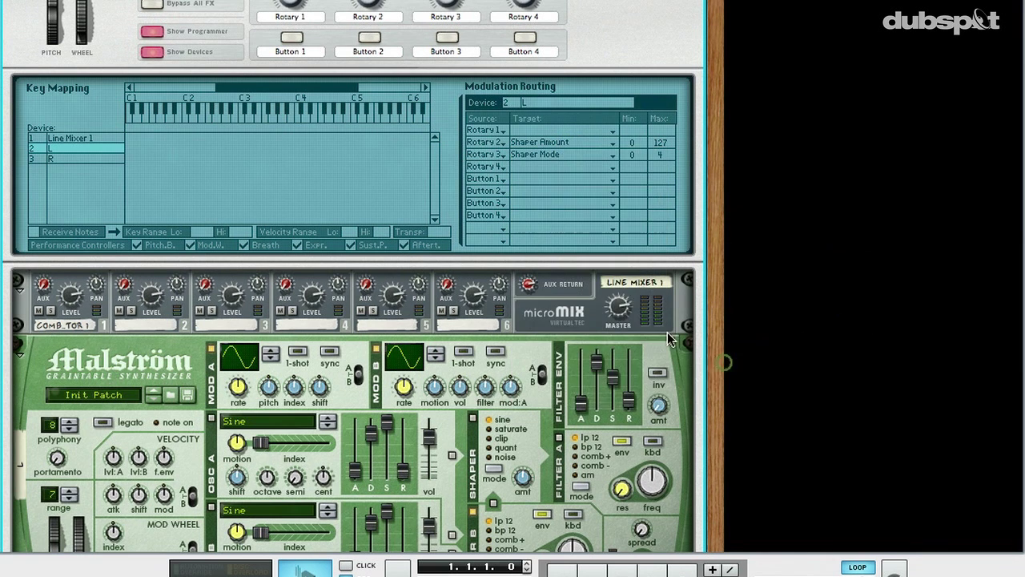
left_click(598, 167)
mouse_move(606, 256)
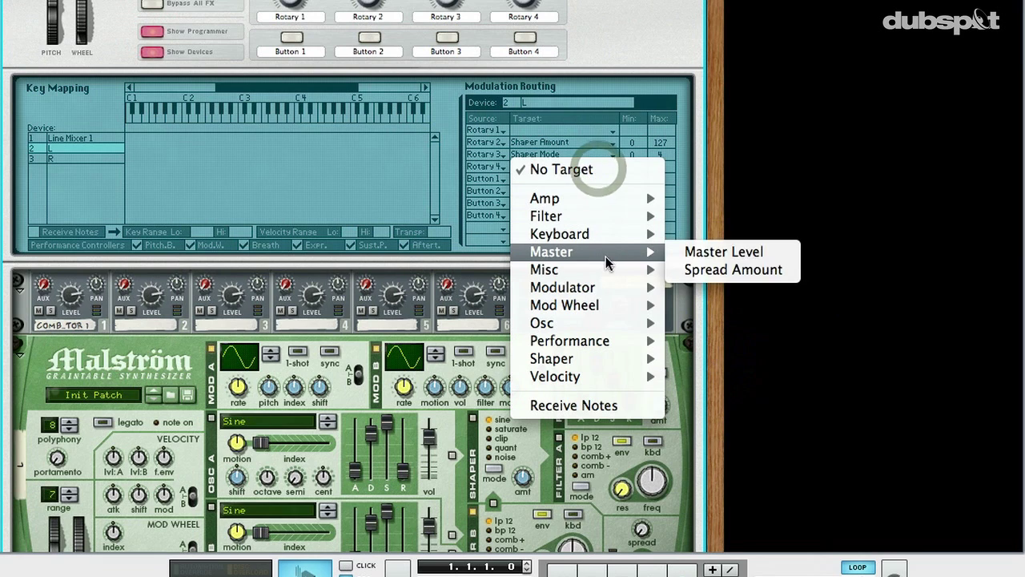
left_click(724, 251)
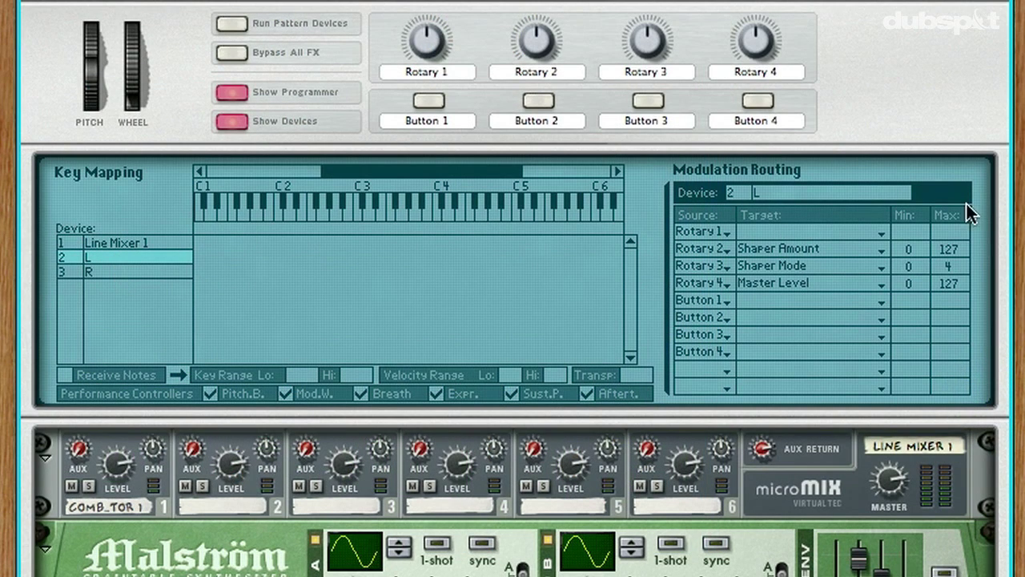
Route device R's Rotary 2 to Shaper Amount, Rotary 3 to Shaper Mode, and Rotary 4 to Master Level.
left_click(136, 272)
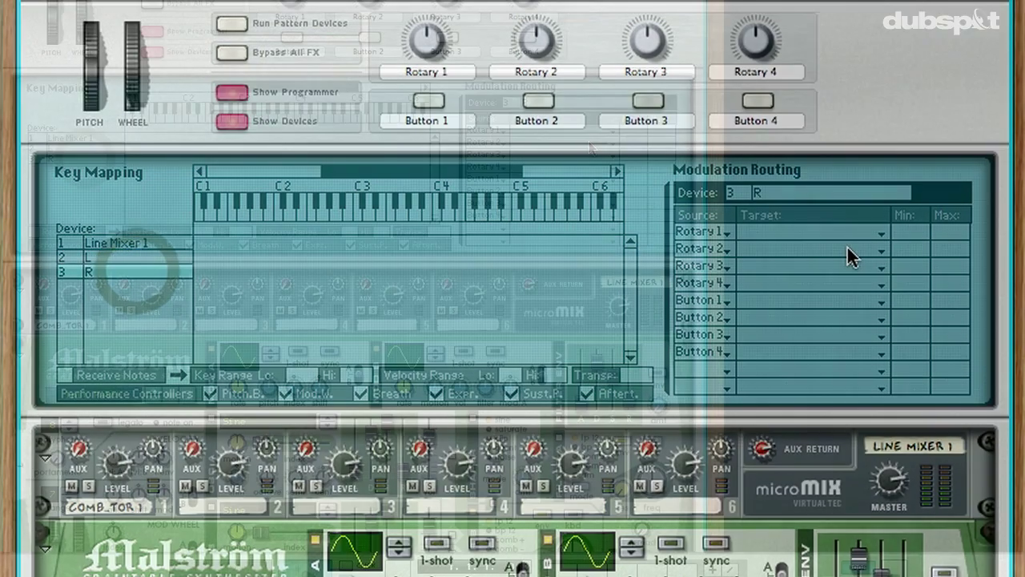
left_click(847, 248)
mouse_move(896, 462)
mouse_move(622, 334)
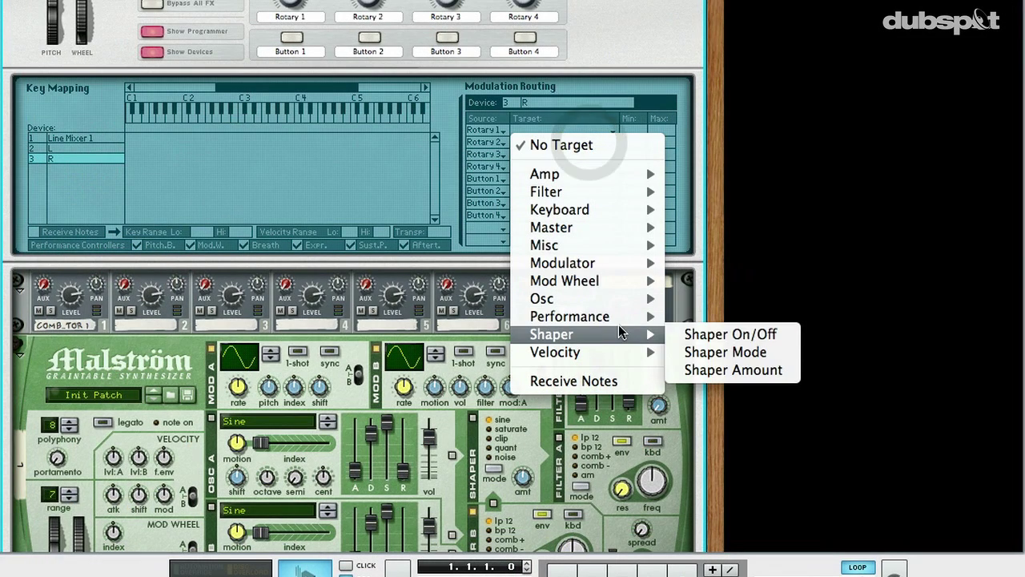
left_click(710, 369)
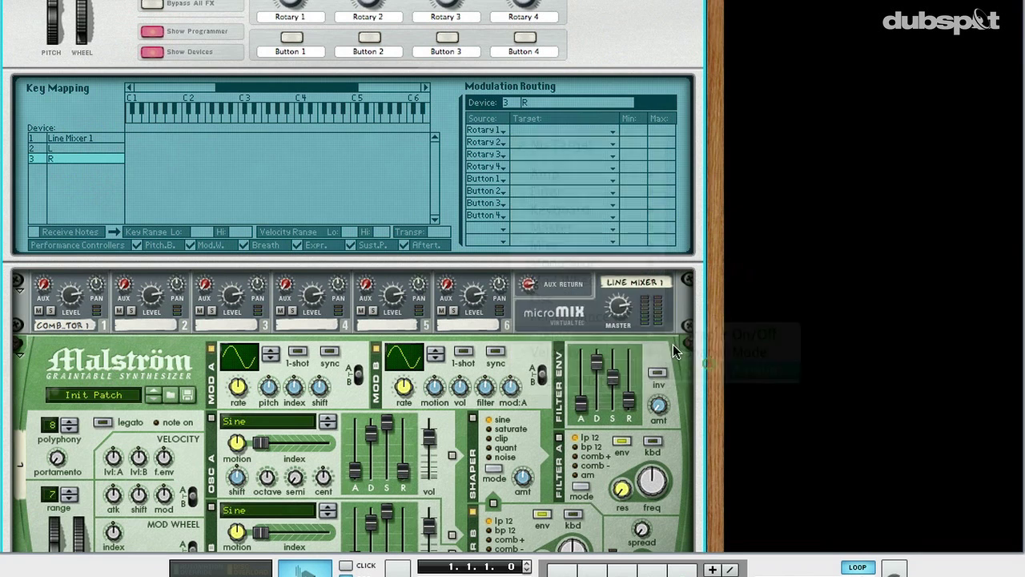
left_click(598, 155)
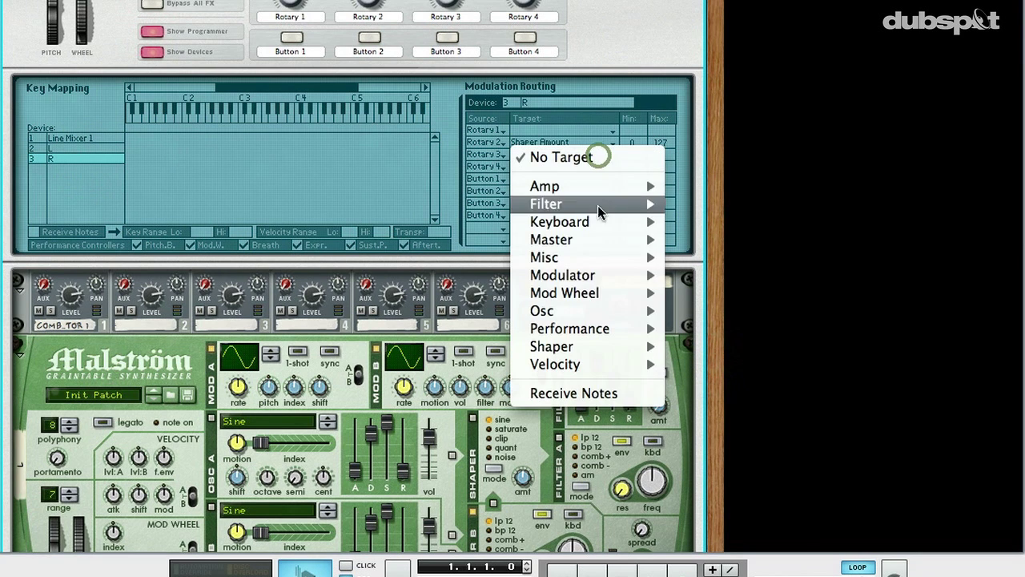
mouse_move(609, 346)
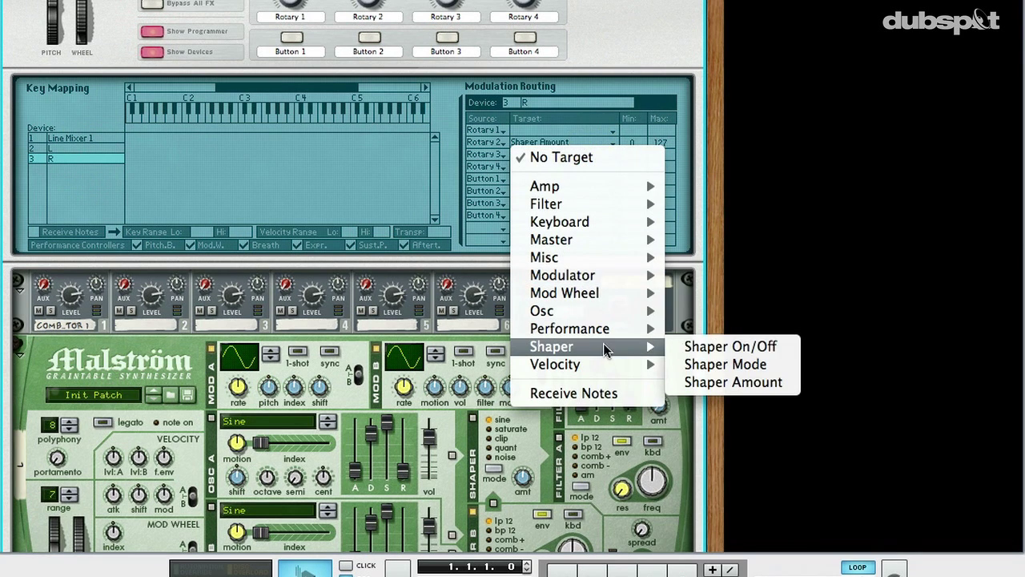
left_click(703, 362)
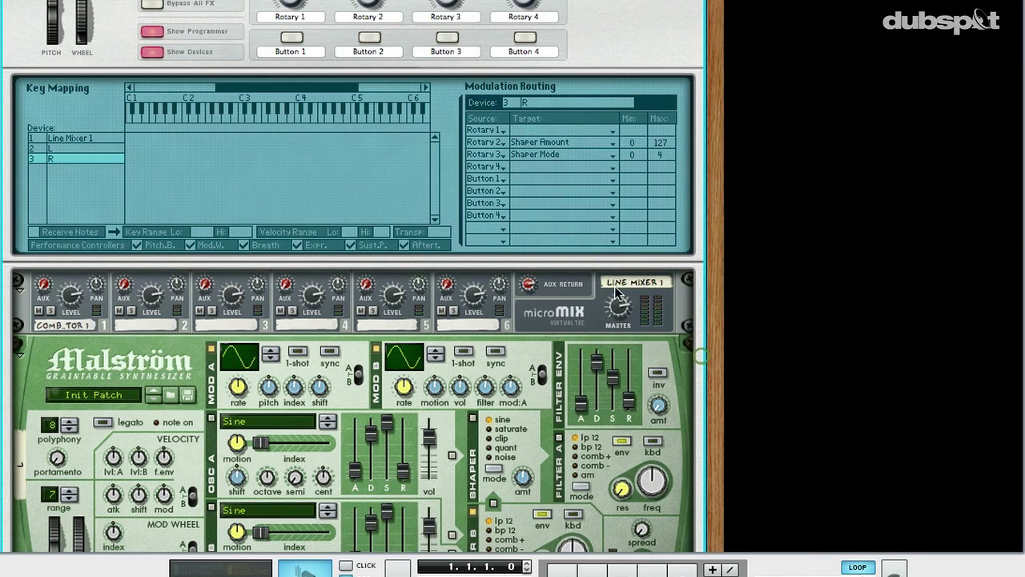
left_click(586, 166)
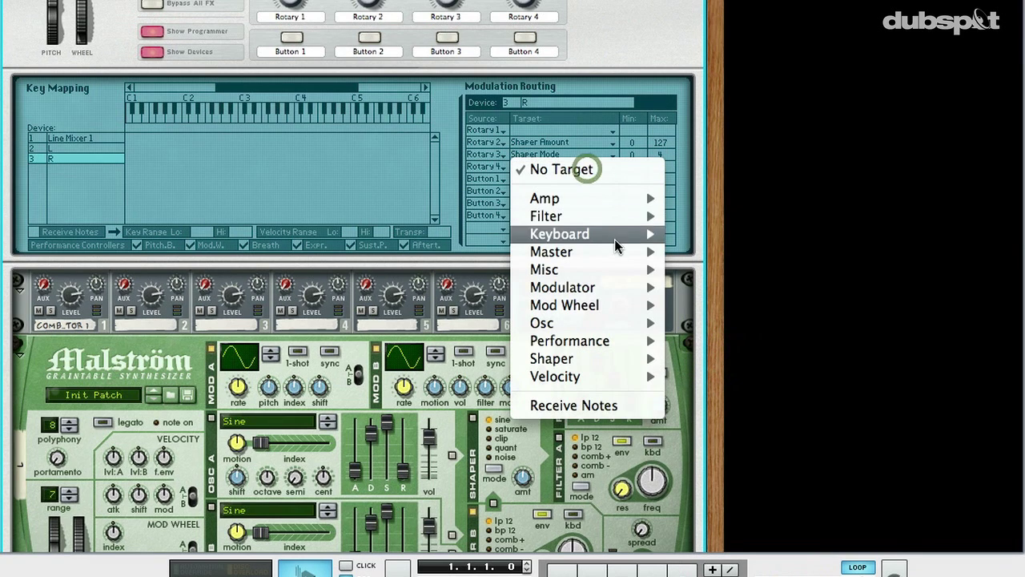
mouse_move(615, 250)
left_click(680, 251)
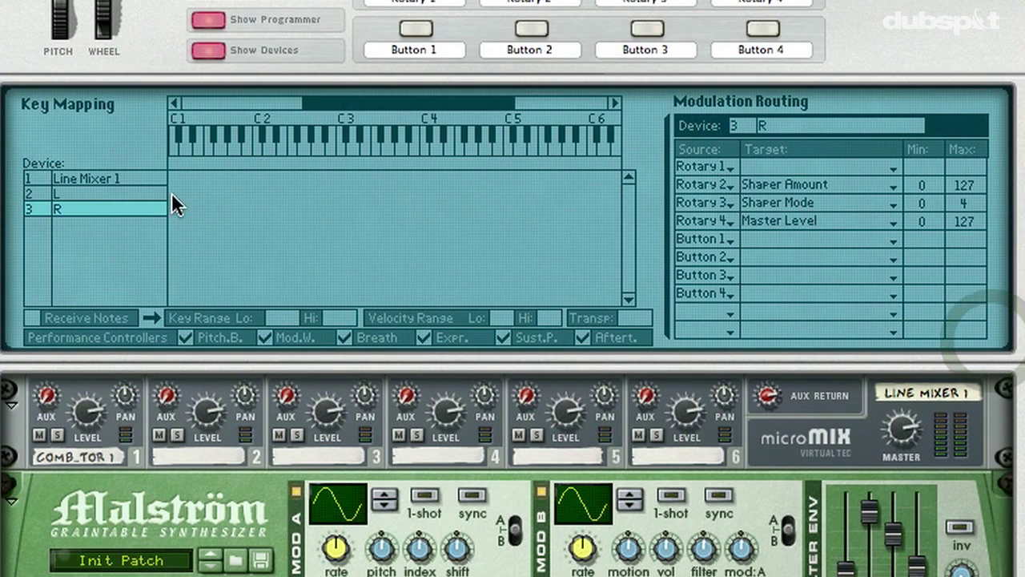
Assign Button 1 to Shaper On/Off in the modulation routing of both devices L and R.
left_click(138, 193)
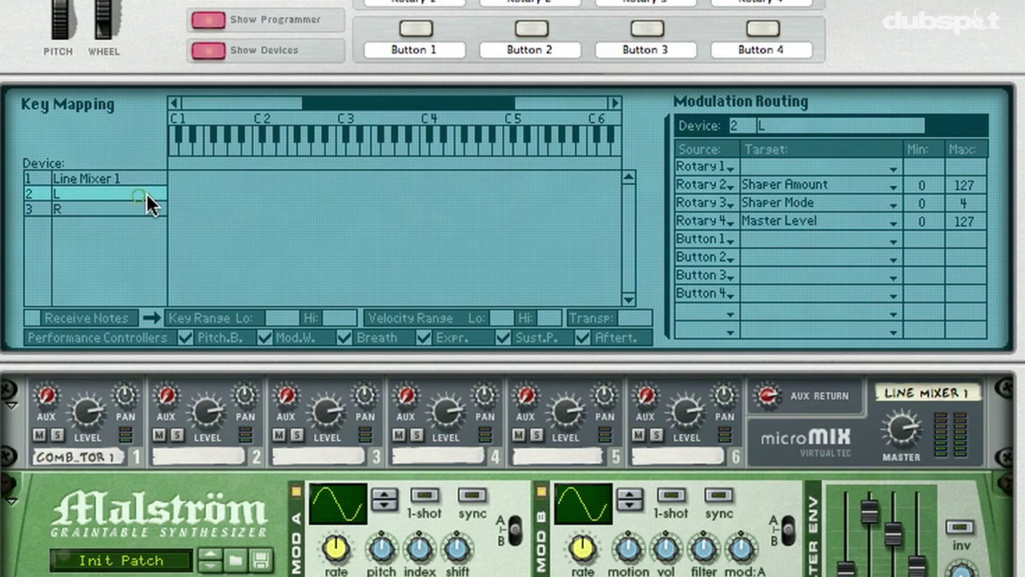
left_click(779, 239)
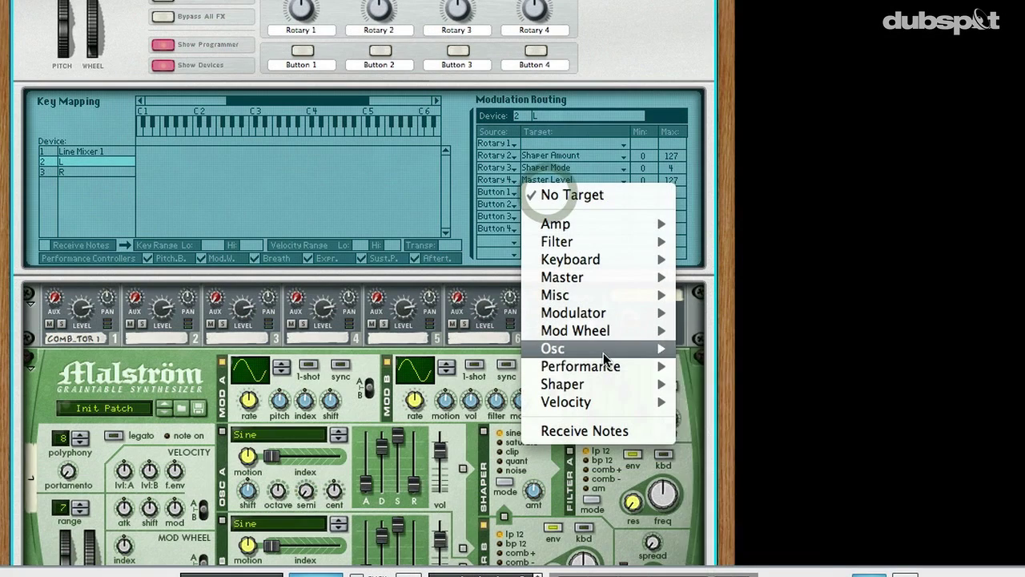
mouse_move(609, 383)
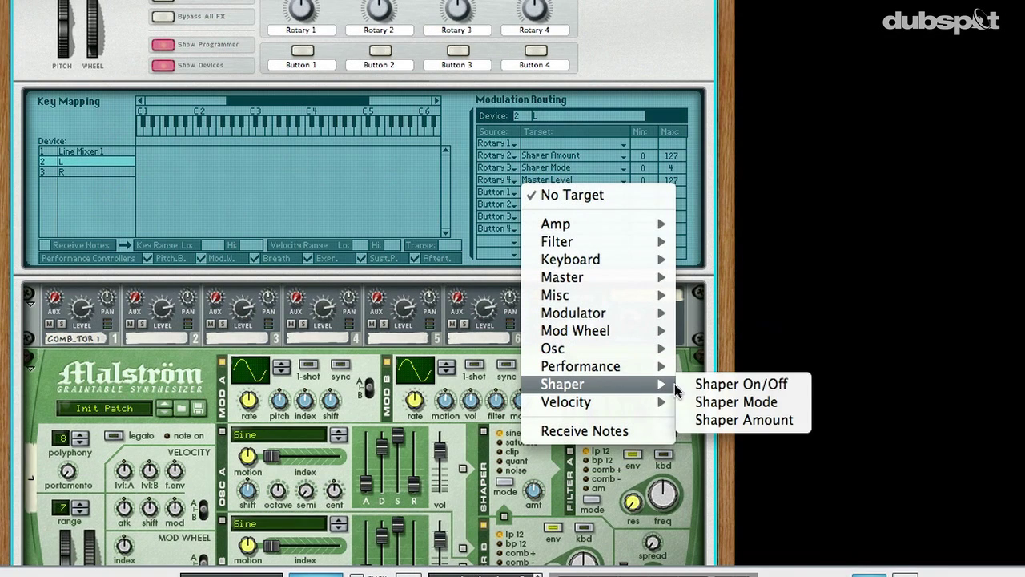
left_click(708, 388)
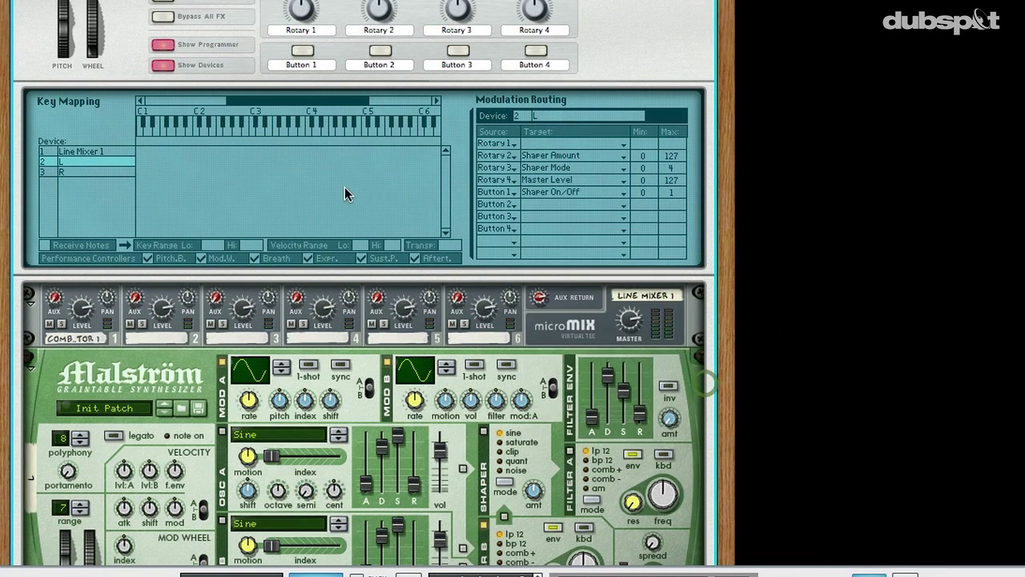
left_click(97, 170)
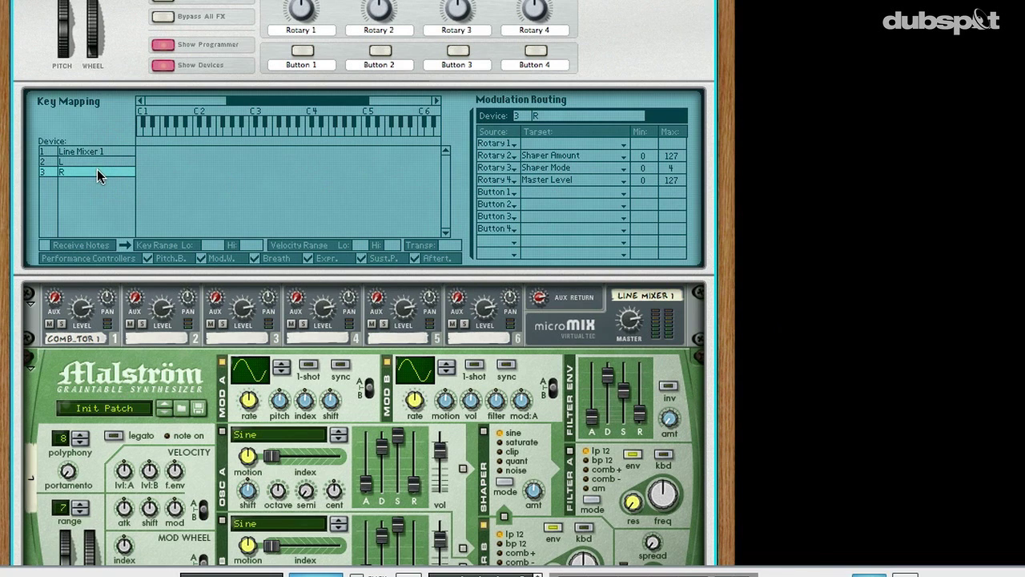
left_click(557, 191)
mouse_move(597, 372)
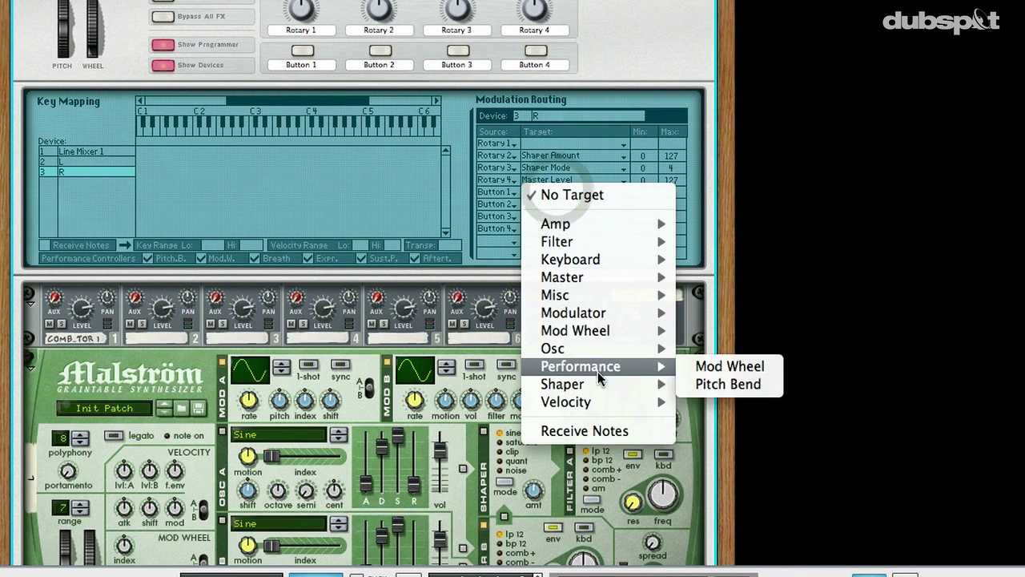
left_click(694, 385)
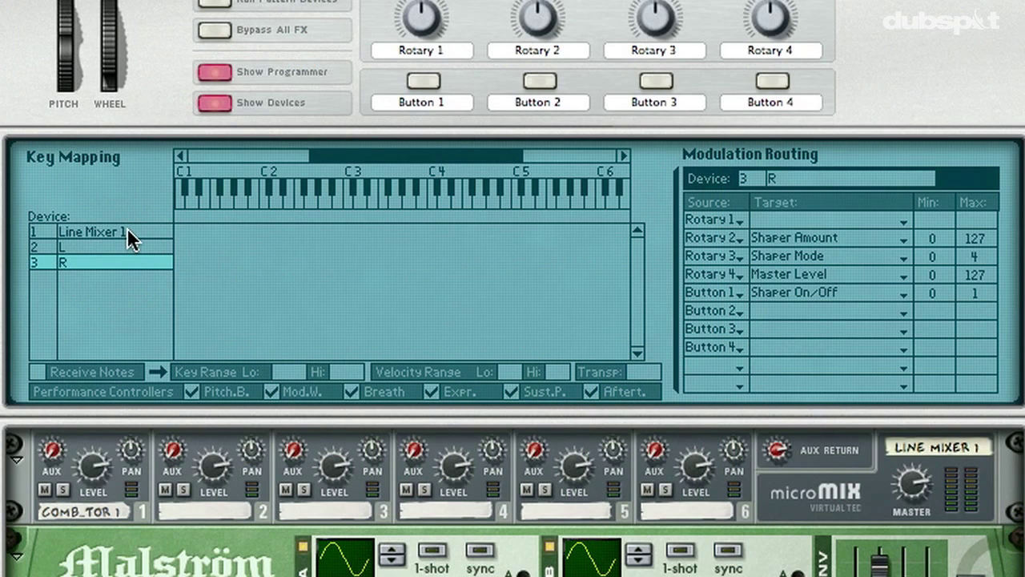
Route Line Mixer 1's Rotary 1 to Channel 1 Level and set its minimum to 64.
left_click(104, 150)
left_click(127, 231)
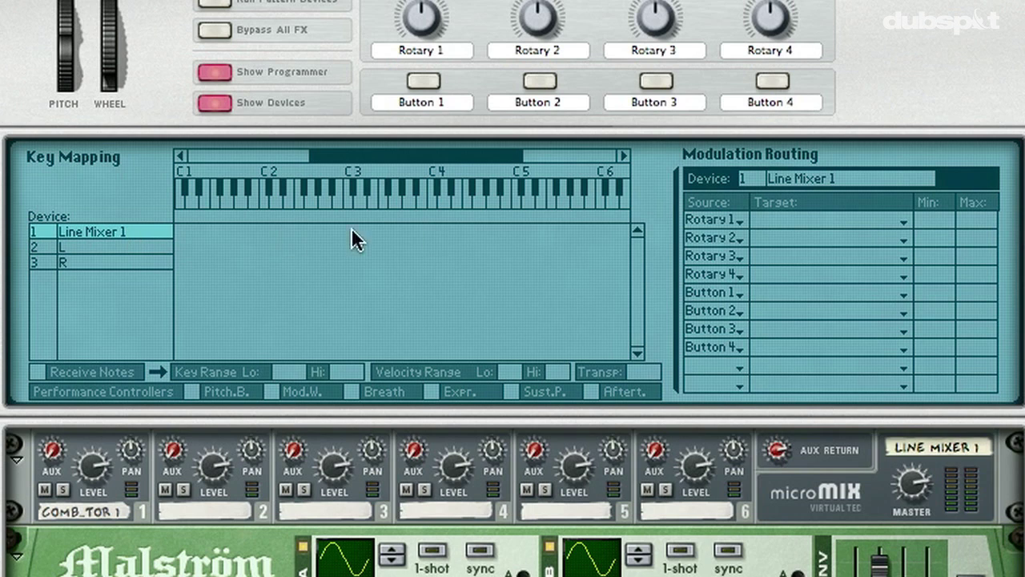
left_click(893, 213)
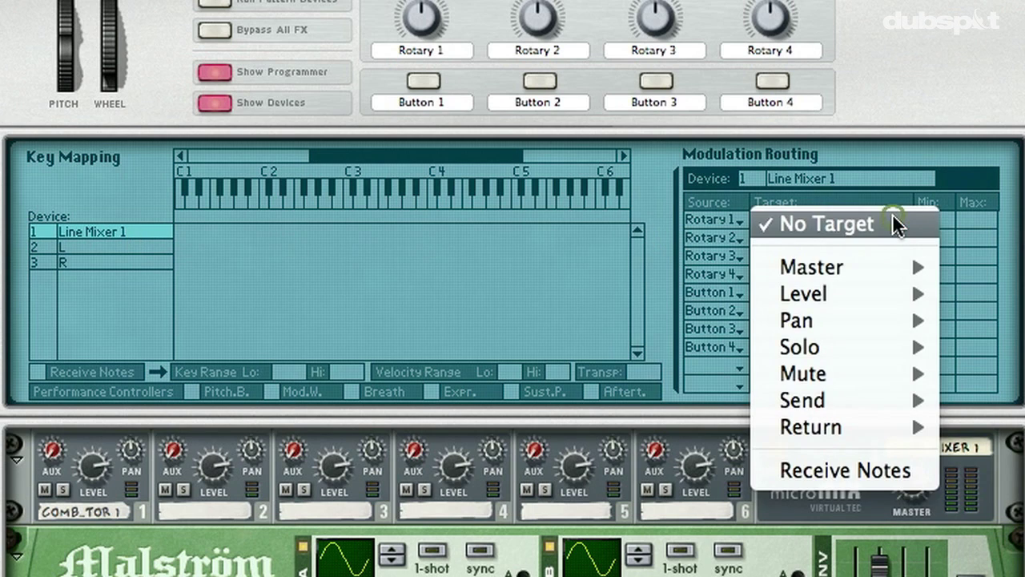
mouse_move(915, 290)
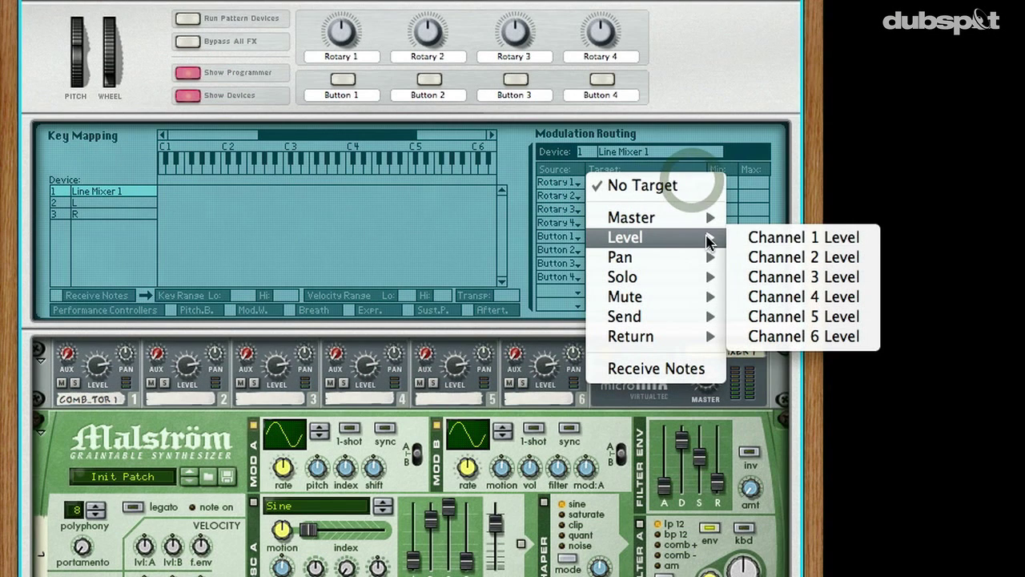
left_click(769, 237)
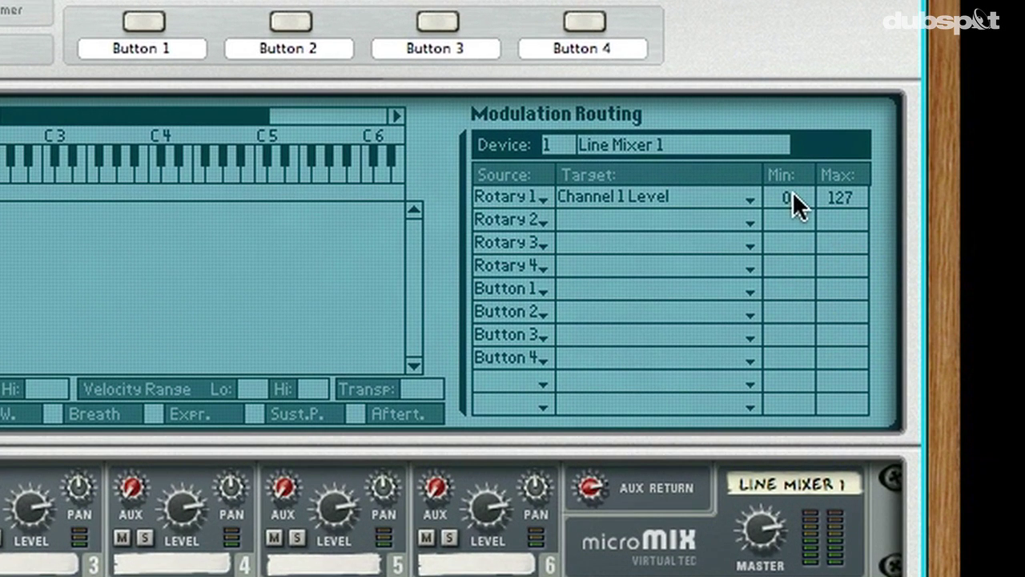
left_click_drag(724, 182, 730, 158)
left_click_drag(797, 149, 801, 0)
Route Line Mixer 1's Rotary 4 to Master Level in the modulation routing.
left_click(750, 263)
mouse_move(761, 326)
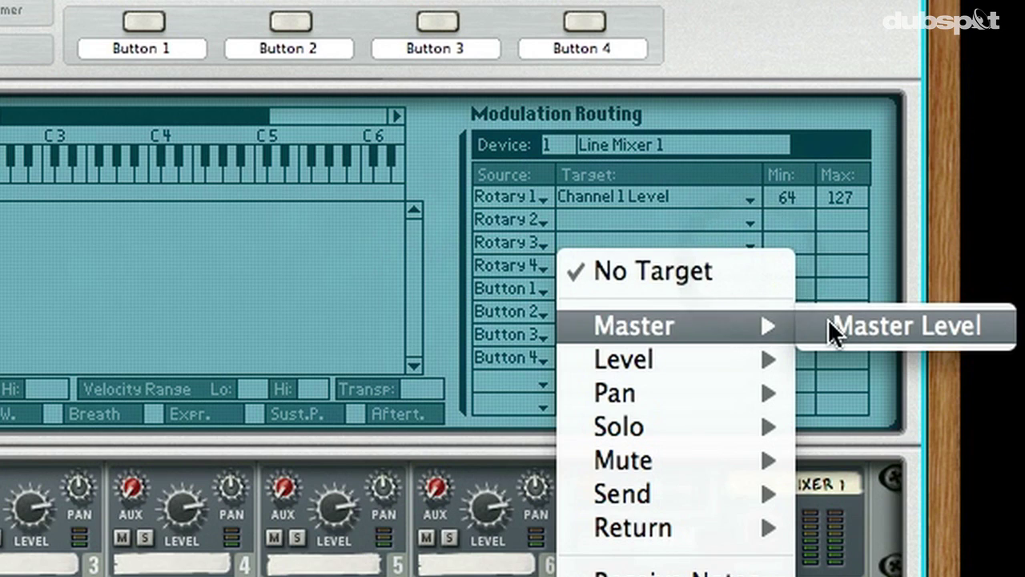
left_click(828, 324)
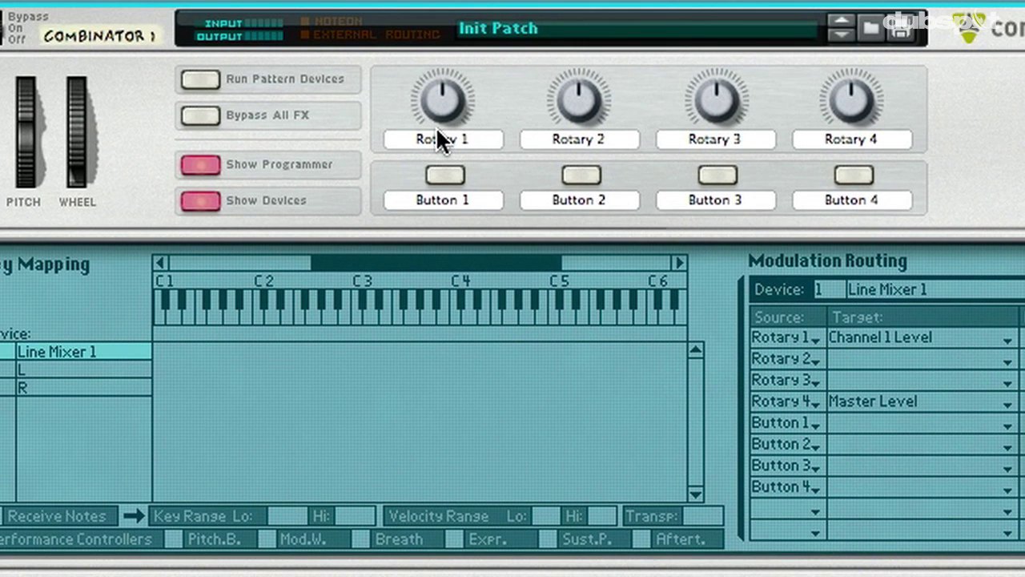
Rename the Combinator's Rotary 1 as DRIVE and Rotary 2 as SHAPER AMT.
double_click(438, 136)
type("DRIVE")
key("Return")
double_click(570, 133)
type("SH")
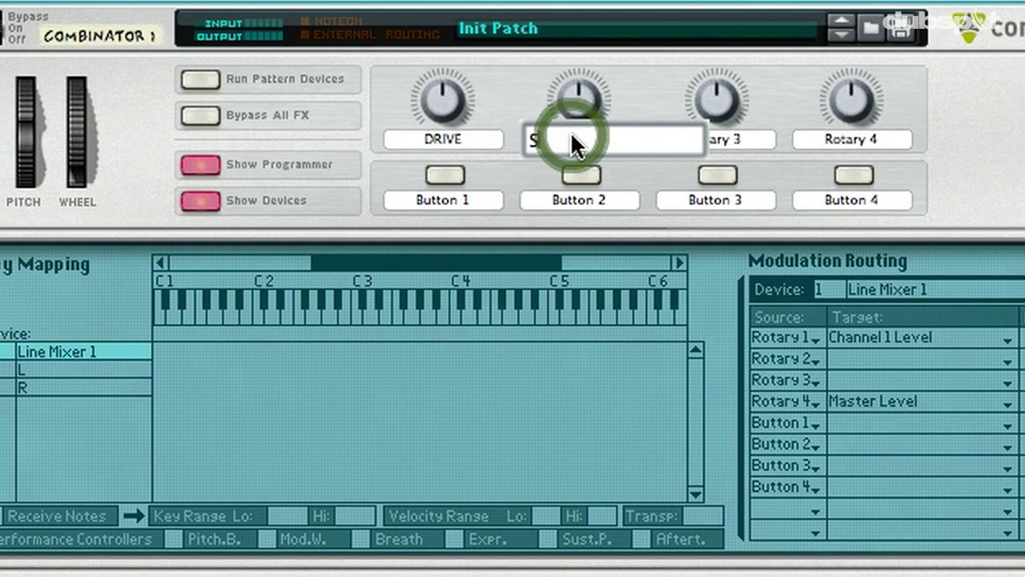
type("APER ")
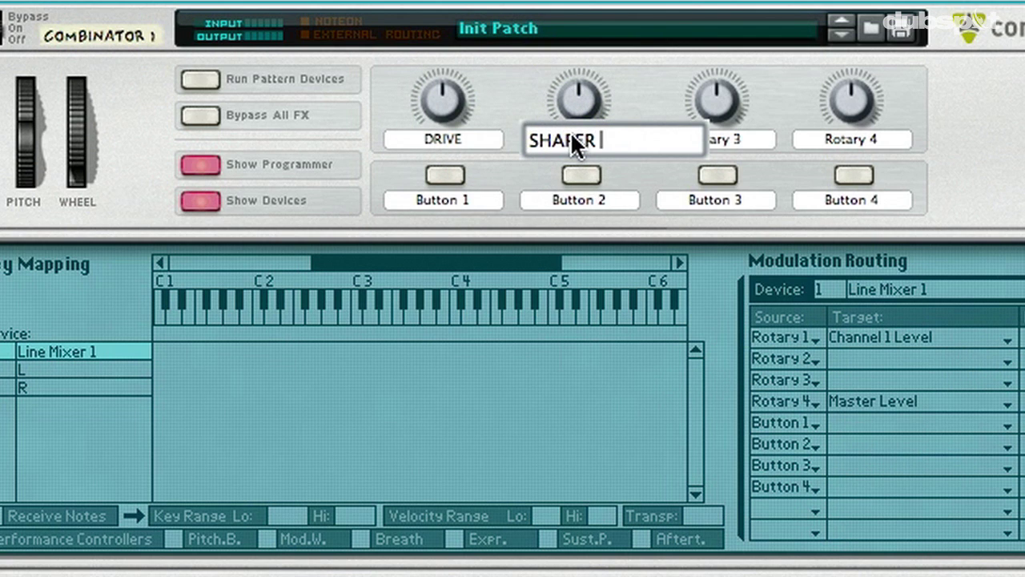
type("AMT")
key("Return")
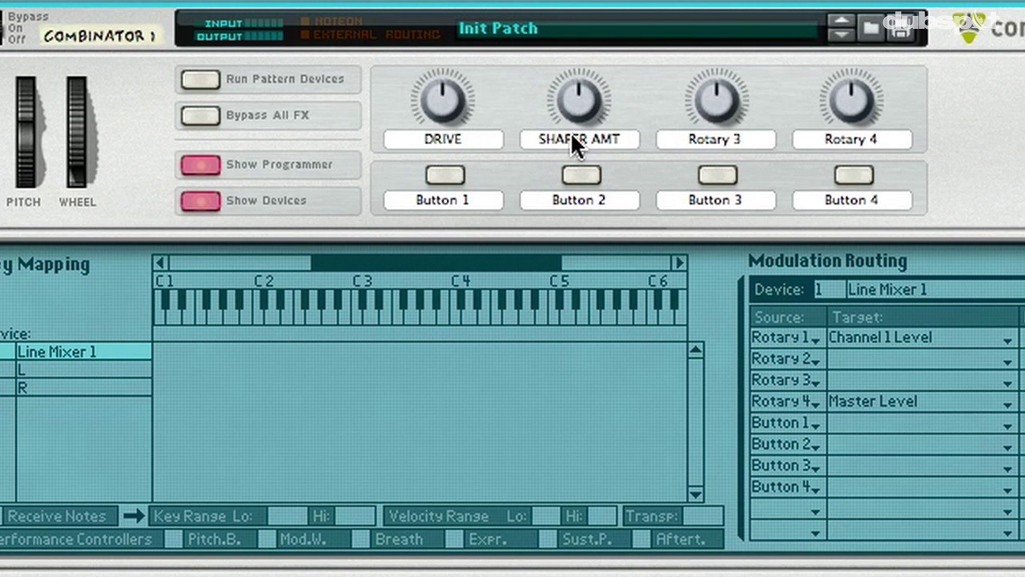
Rename the Combinator's Rotary 3 as SHAPER MODE and Rotary 4 as M LEVEL.
double_click(725, 131)
type("S")
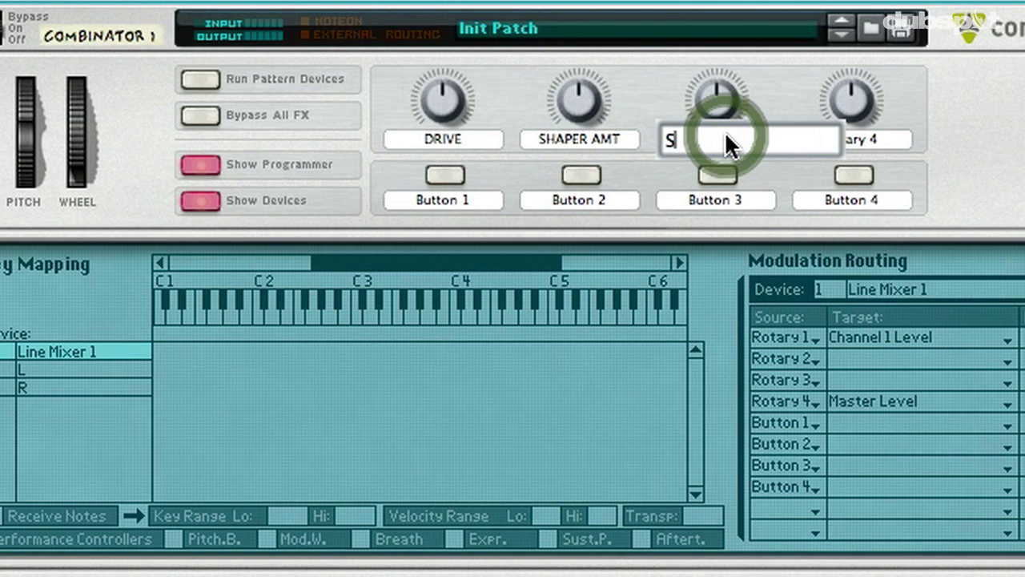
type("HAPER MODE")
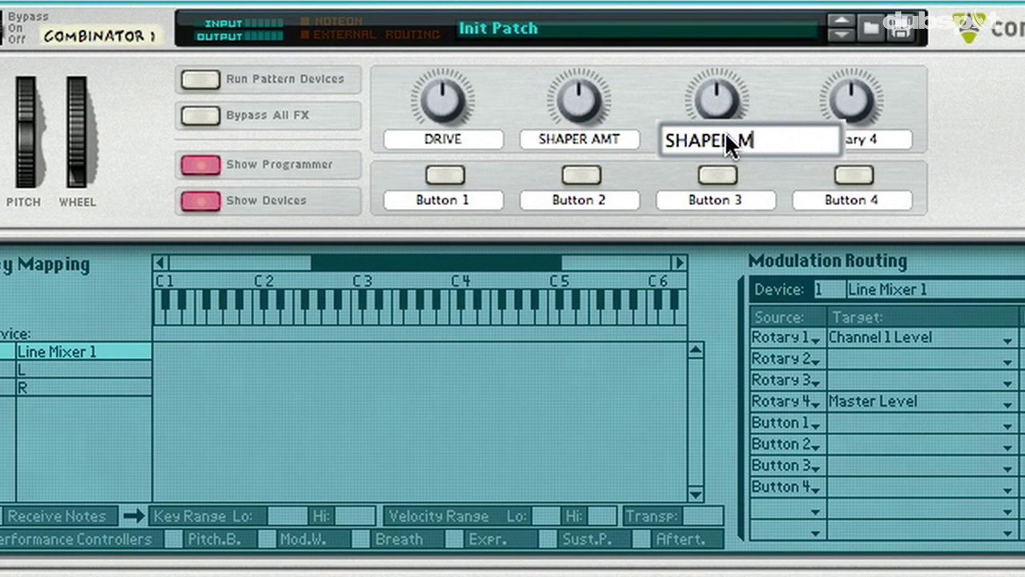
key("Return")
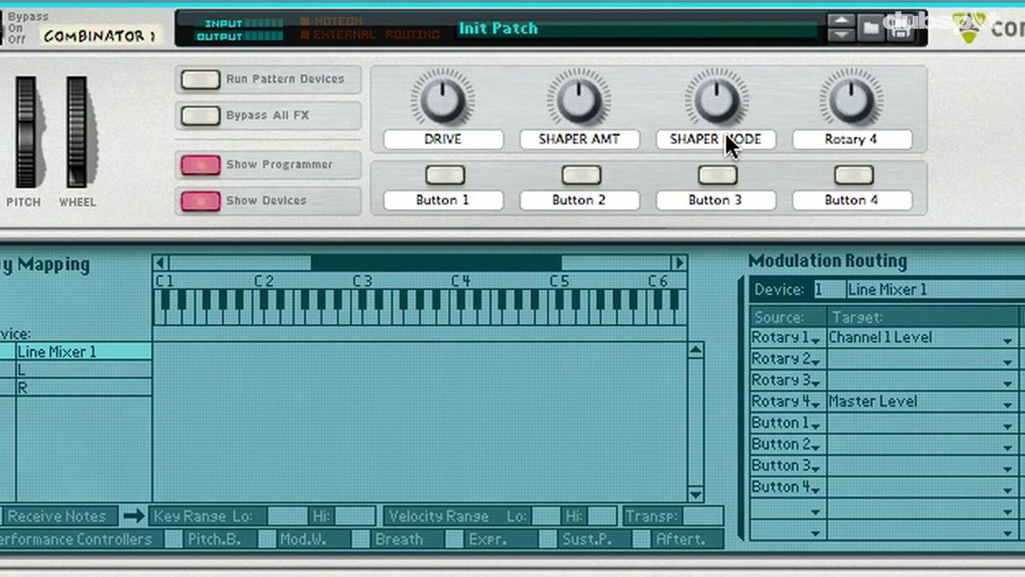
double_click(873, 141)
type("M LEVE")
key("Return")
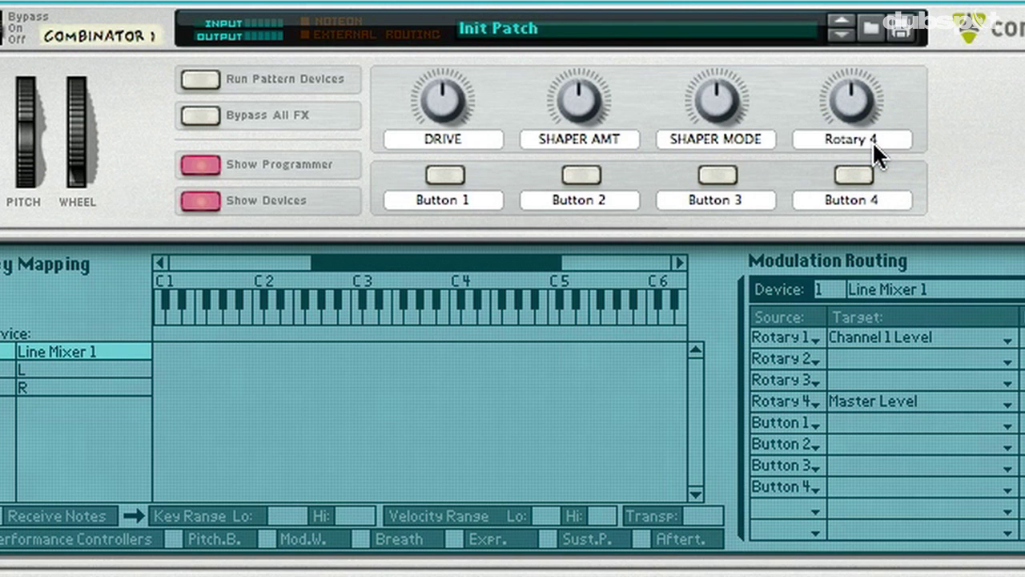
Rename the Combinator's Button 1 as SHAPER ON/OFF.
double_click(461, 200)
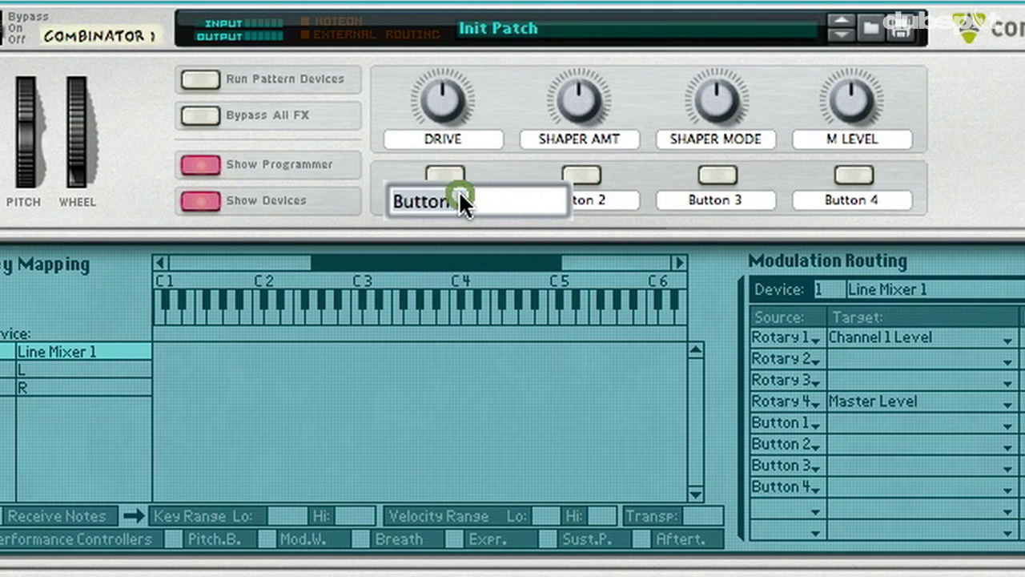
type("SAHER")
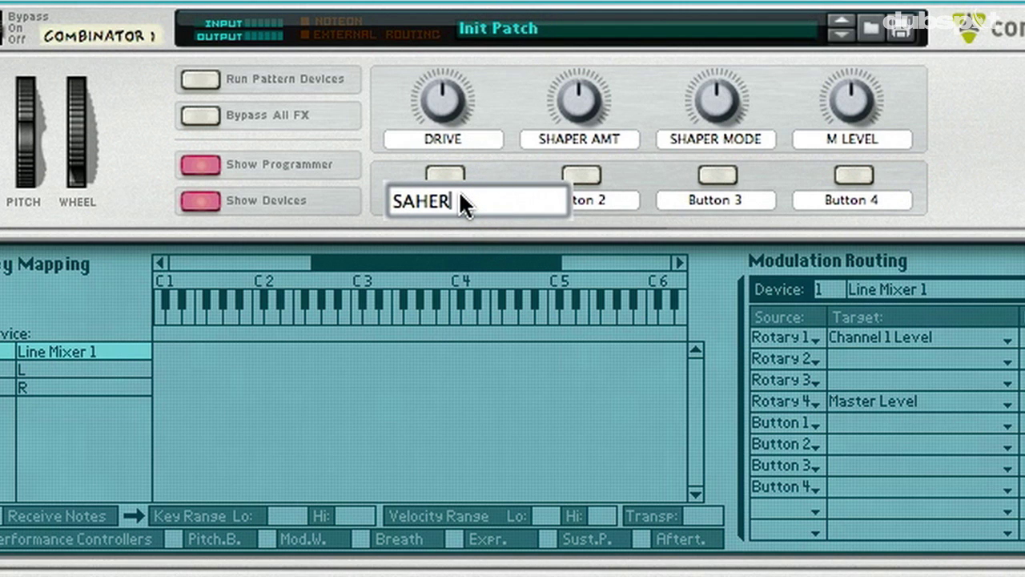
type(" ON/OFF")
key("Left")
key("Left")
key("Left")
key("Left")
key("Left")
key("Left")
key("Left")
key("Left")
key("Left")
type("P")
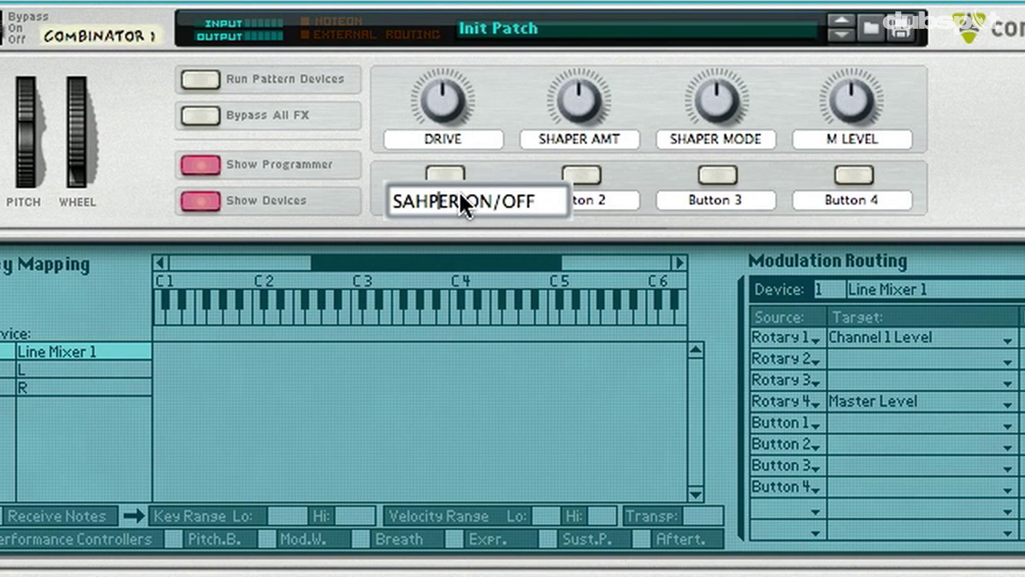
key("Left")
key("Left")
key("BackSpace")
key("Right")
type("A")
key("Return")
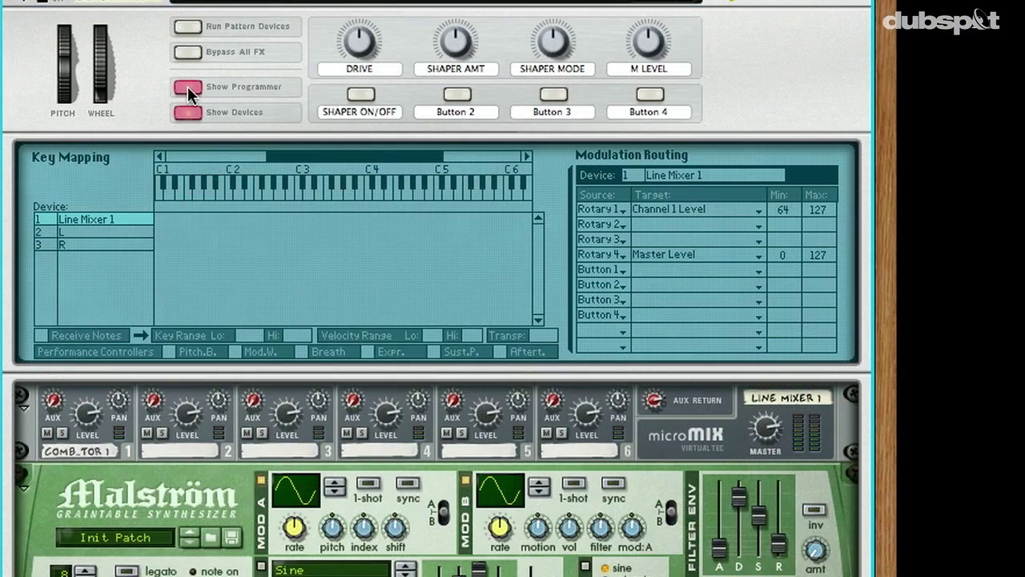
Hide the Combinator's programmer and devices, and save its patch to the Desktop as CP WAVESHAPER, replacing the existing file.
left_click(188, 87)
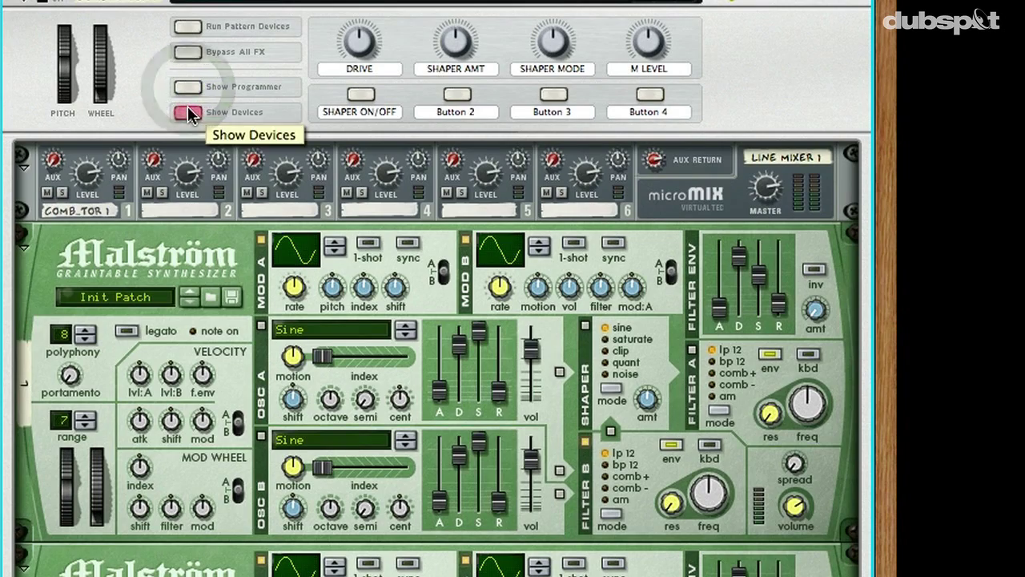
left_click(188, 113)
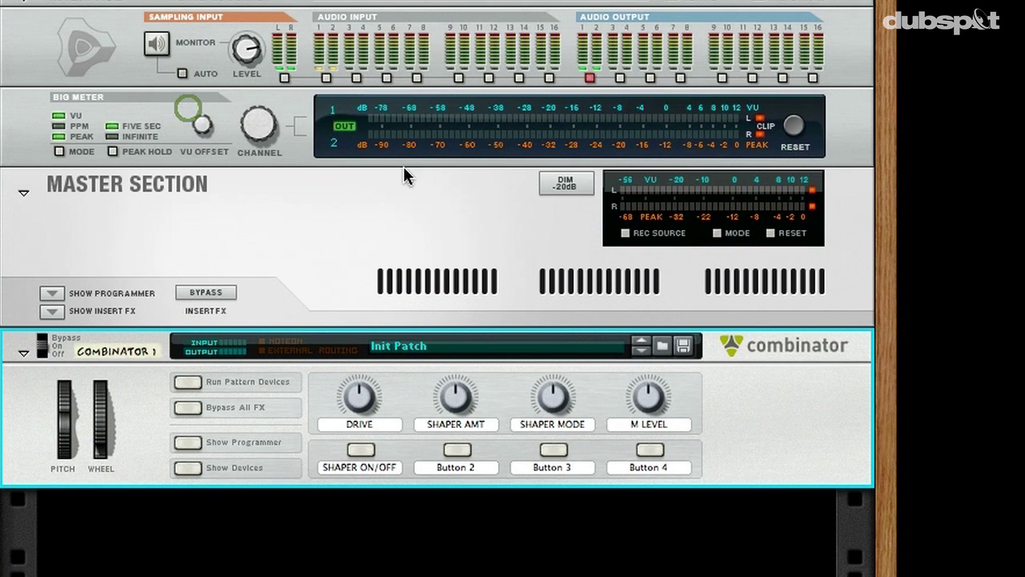
left_click(685, 346)
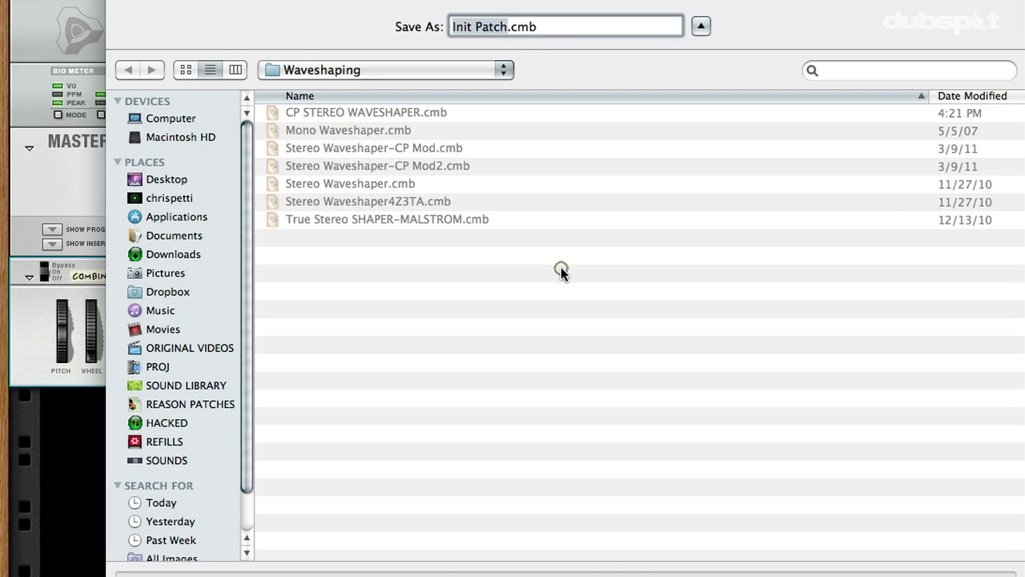
left_click(171, 180)
type("CP W")
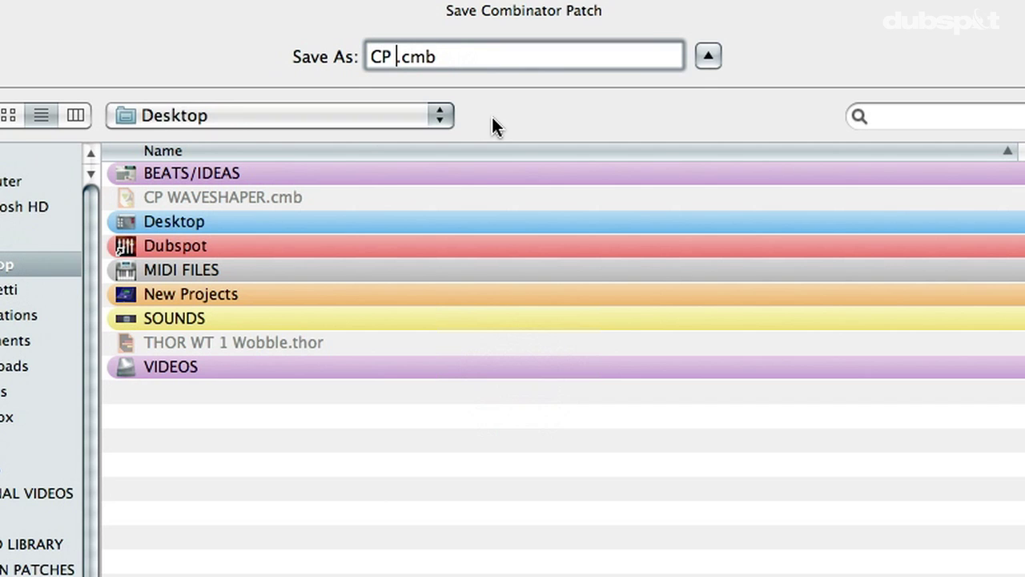
type("AVESHAP")
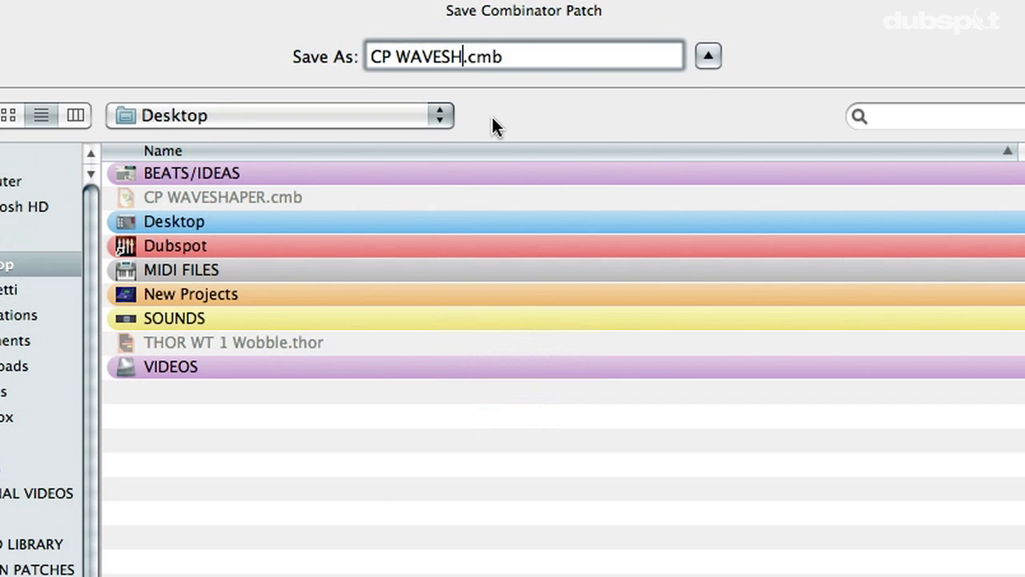
type("ER")
key("Return")
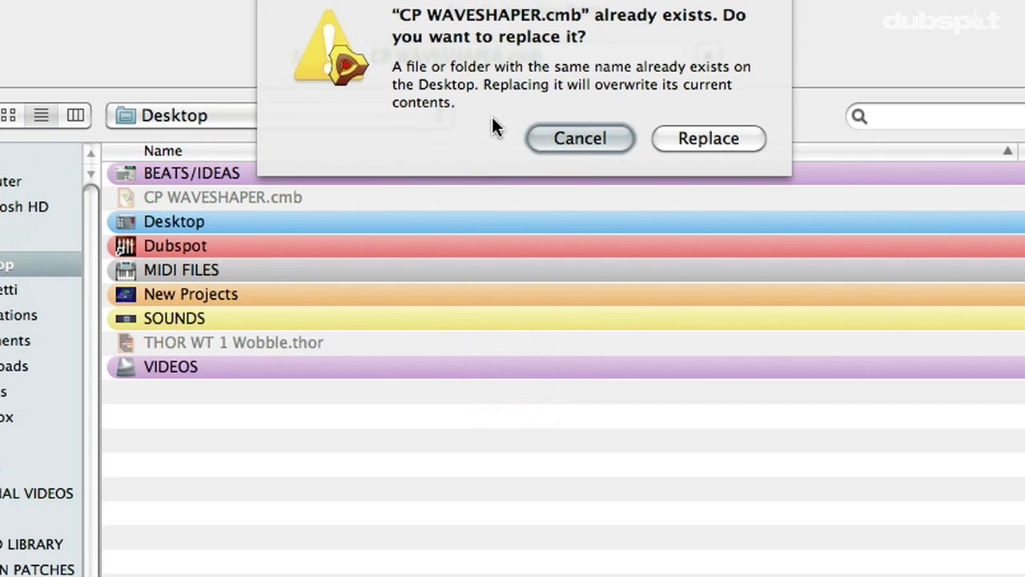
left_click(737, 140)
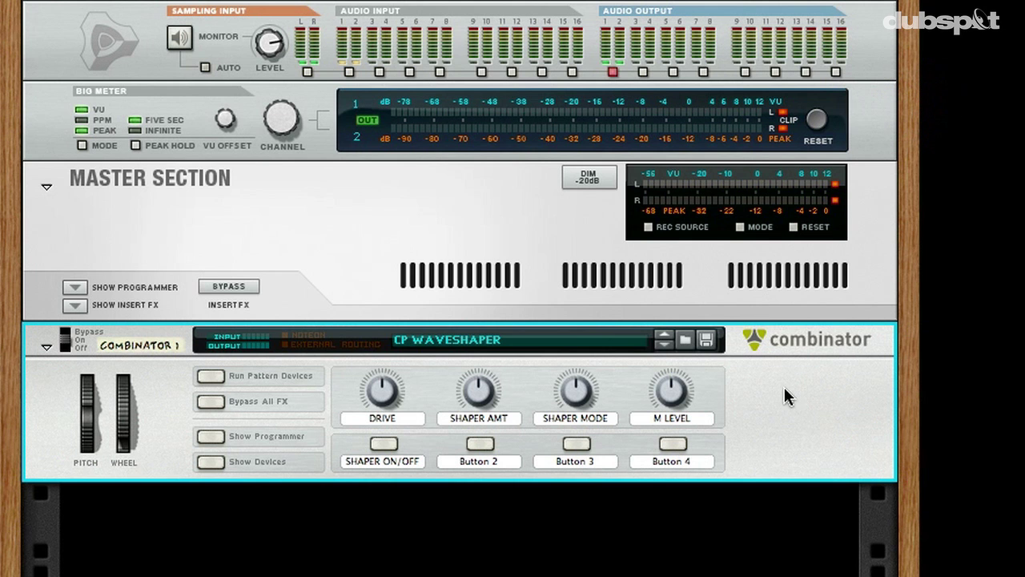
Delete the Combinator from the rack.
left_click(817, 408)
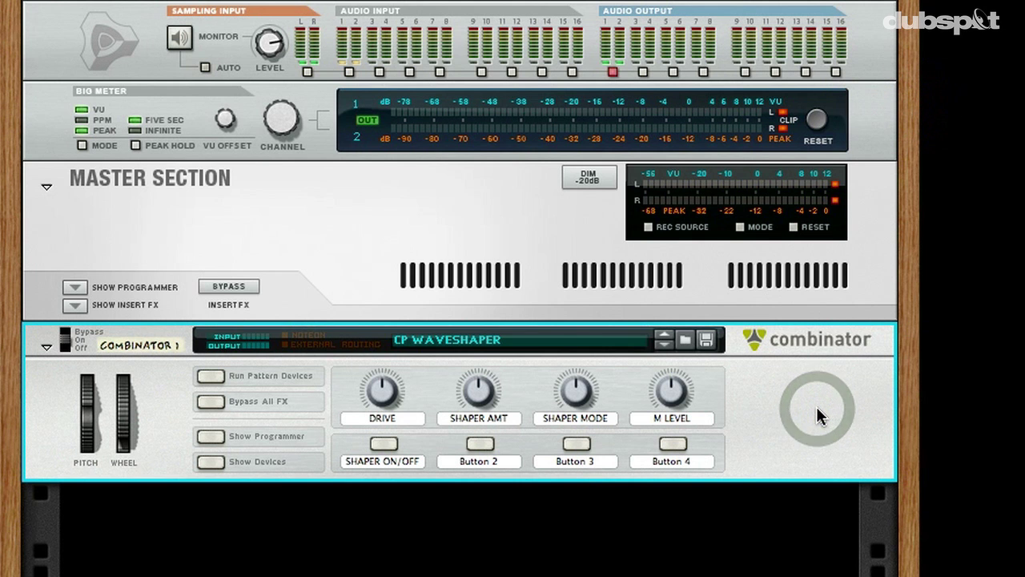
key("Delete")
left_click(918, 246)
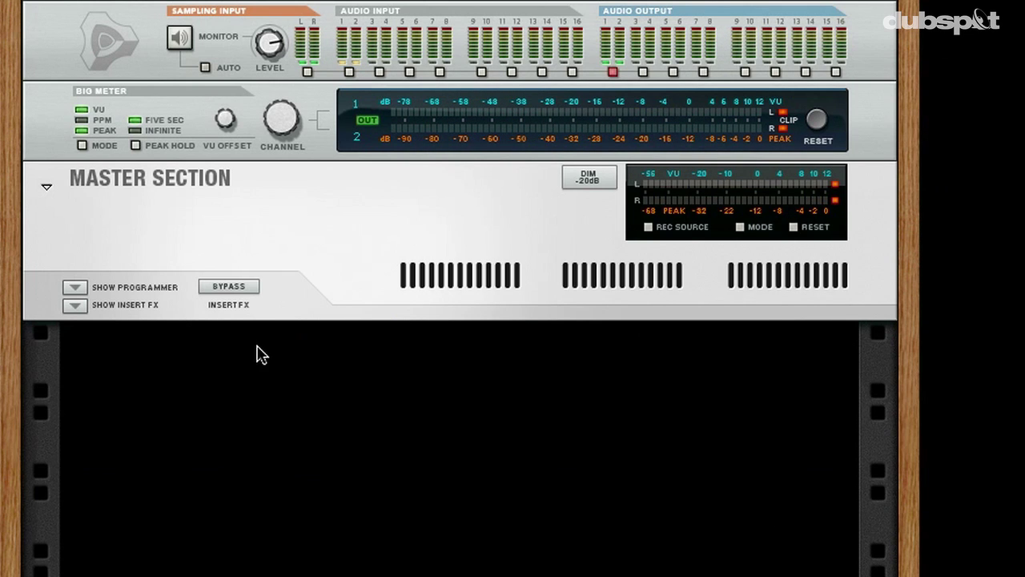
Create a Thor Polysonic Synthesizer in the empty rack and load the patch THOR WT 1 Wobble.thor from the Desktop.
right_click(256, 354)
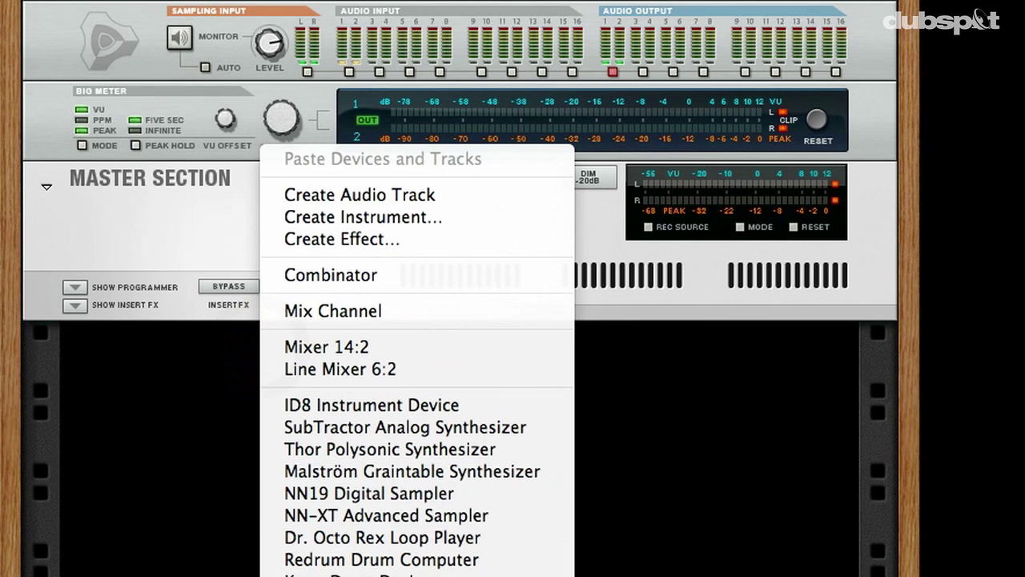
left_click(395, 450)
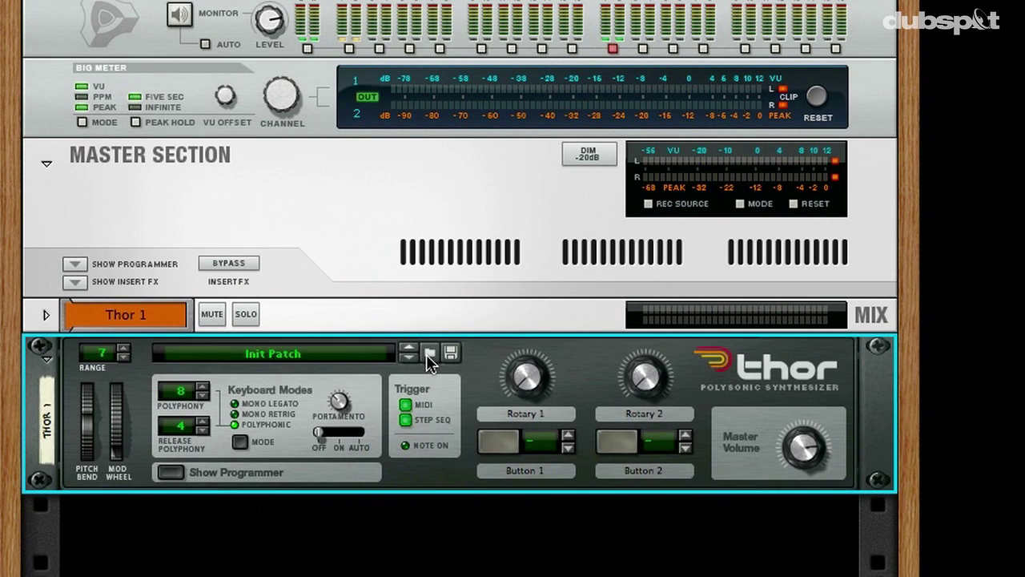
left_click(426, 354)
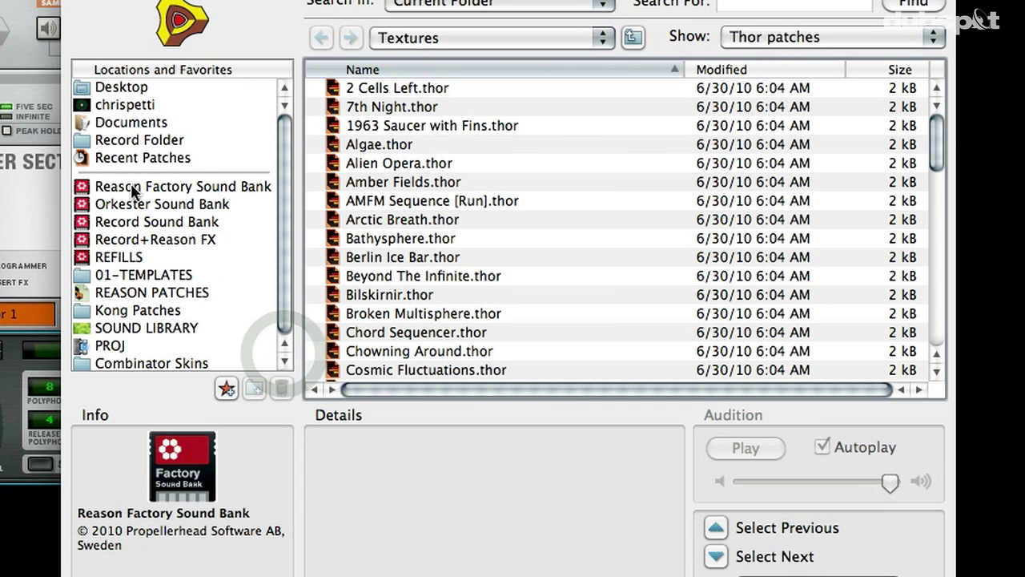
left_click(128, 90)
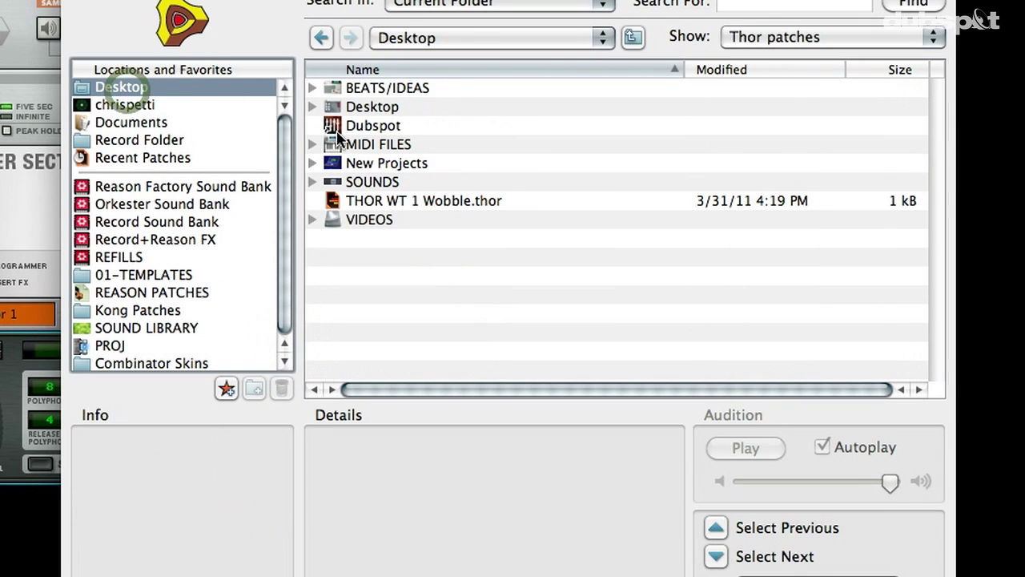
double_click(380, 201)
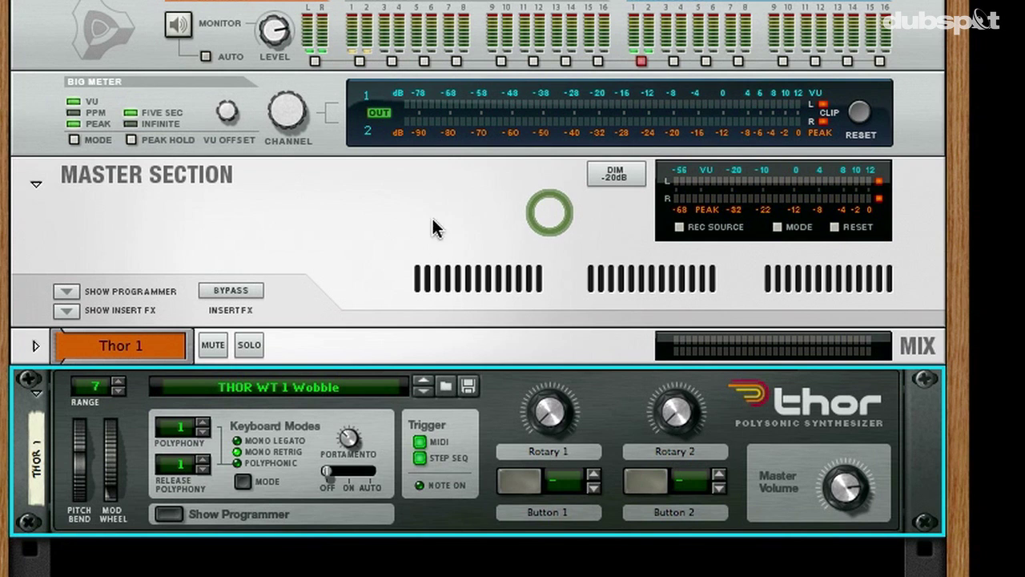
Show Thor's programmer and create an effect after it, loading the Combinator patch CP WAVESHAPER.cmb from the Desktop.
left_click(176, 513)
scroll(452, 456, "down", 5)
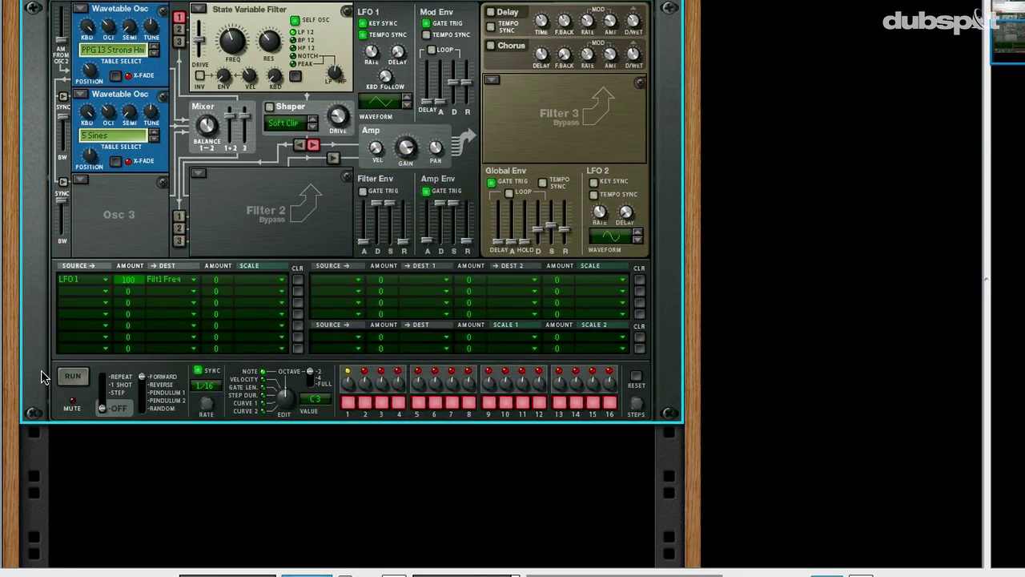
right_click(41, 375)
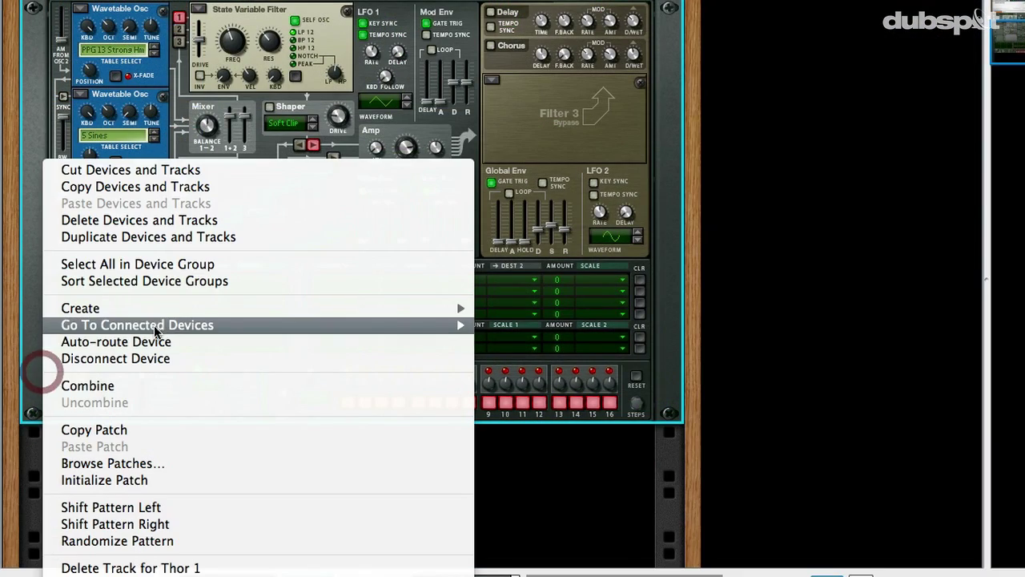
mouse_move(182, 309)
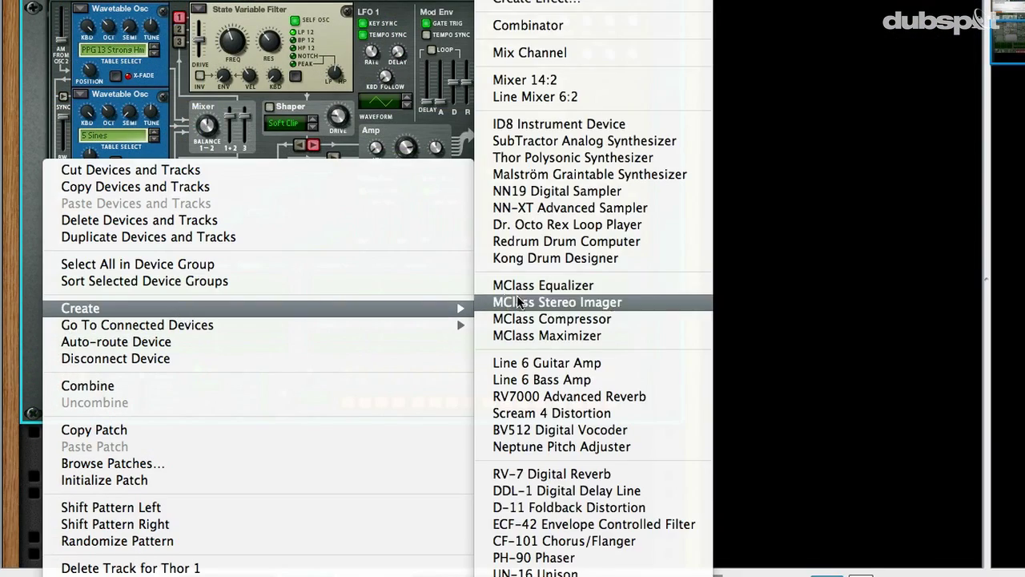
left_click(551, 3)
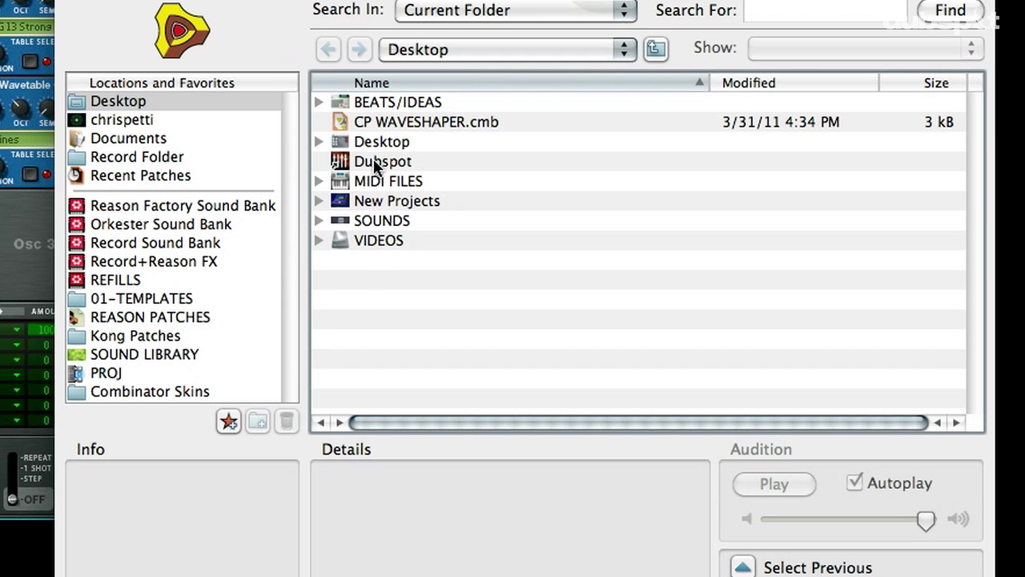
double_click(343, 121)
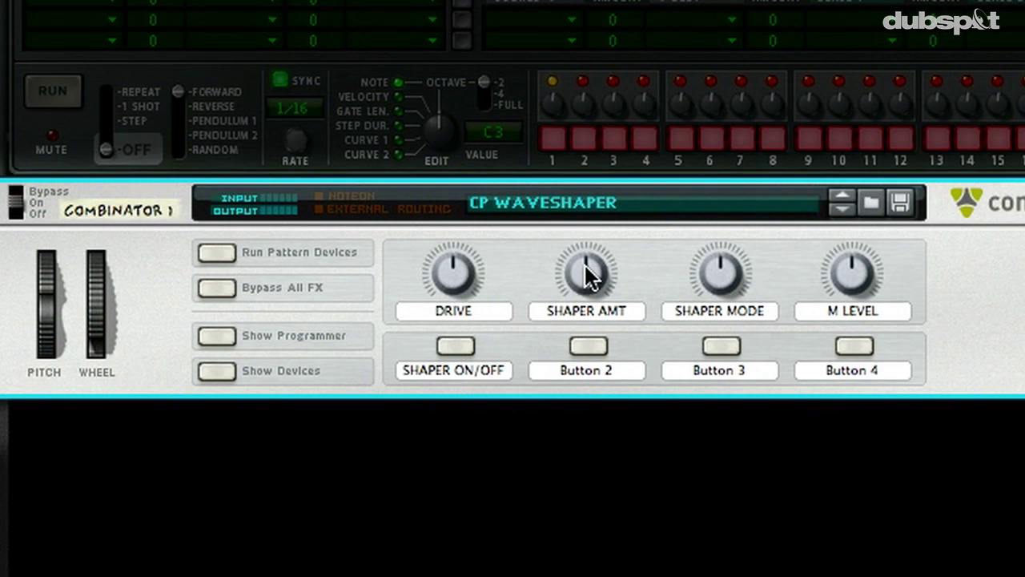
Switch on the Combinator's shaper, sweep SHAPER AMT from zero to about three quarters, and raise DRIVE slightly above centre.
left_click_drag(584, 283, 580, 344)
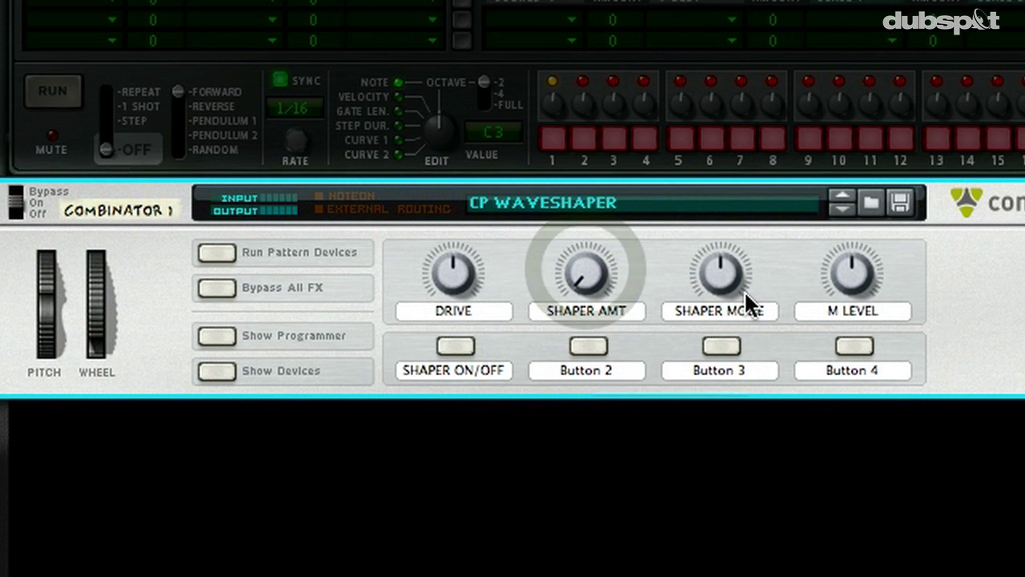
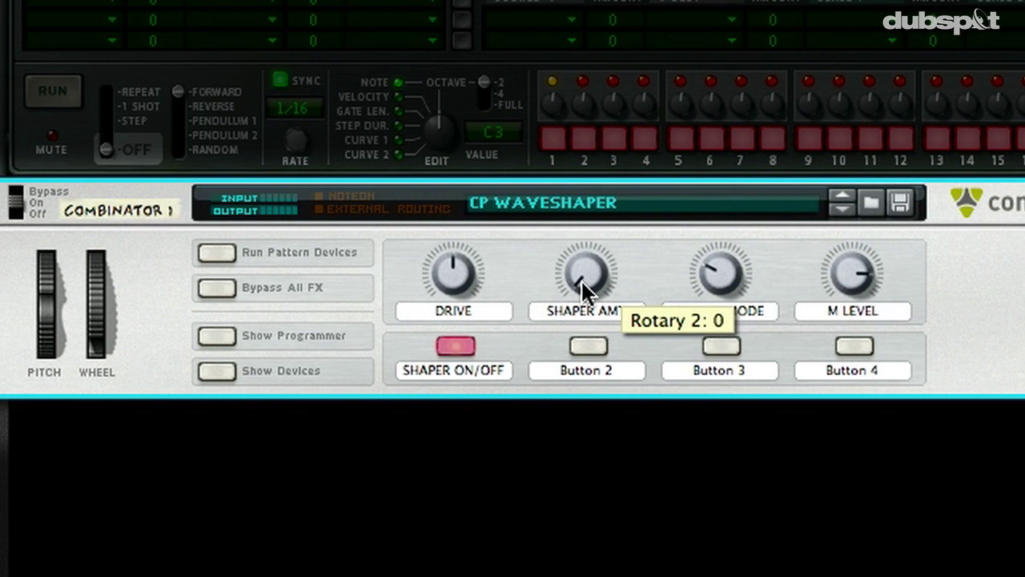
left_click_drag(584, 290, 591, 197)
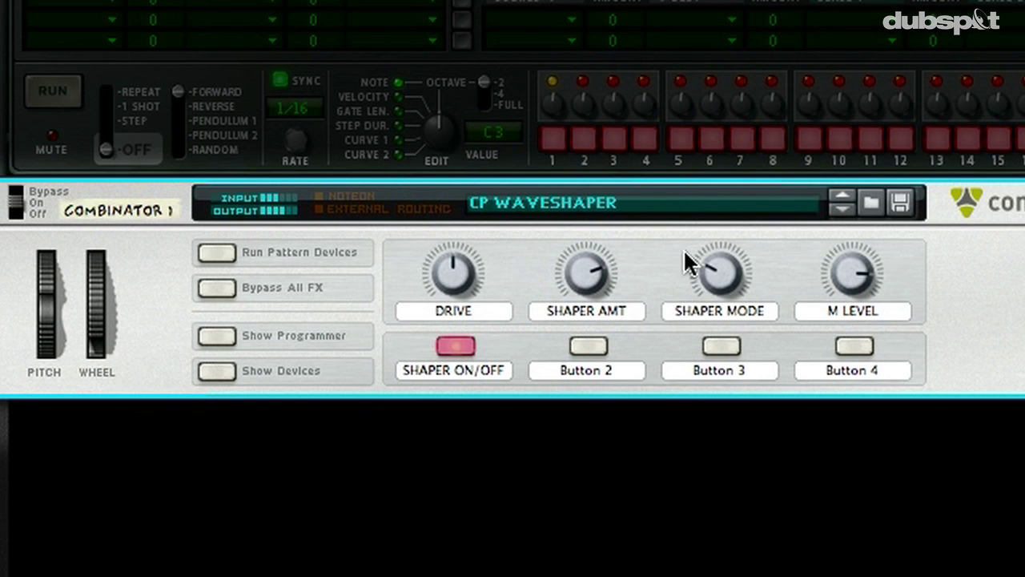
mouse_move(716, 272)
left_mouse_down()
mouse_move(716, 220)
mouse_move(718, 279)
left_mouse_up()
left_click_drag(450, 272, 455, 269)
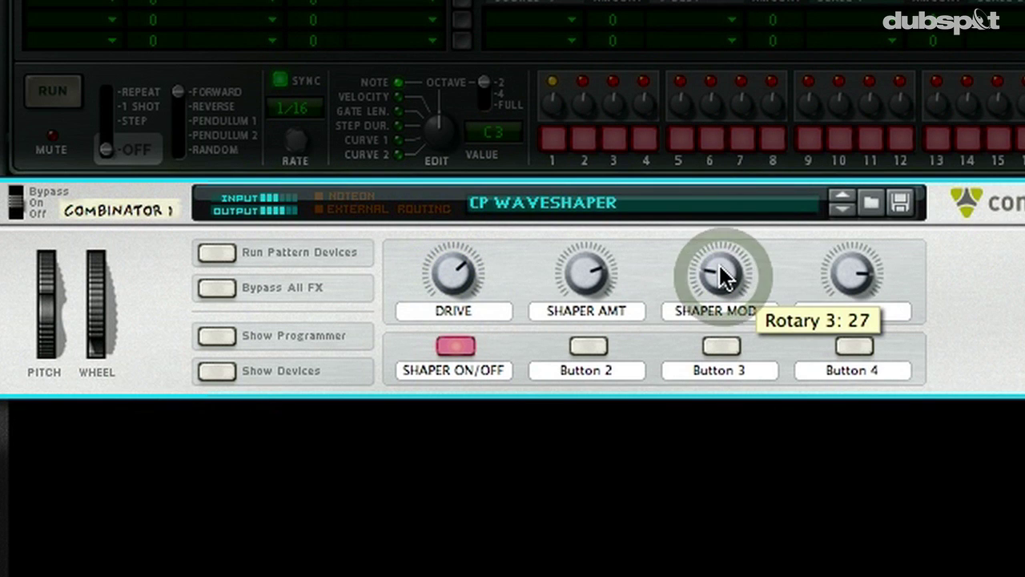
Sweep SHAPER MODE and settle it below centre, and compare the sound with the Combinator bypassed and on.
left_click_drag(721, 267, 723, 222)
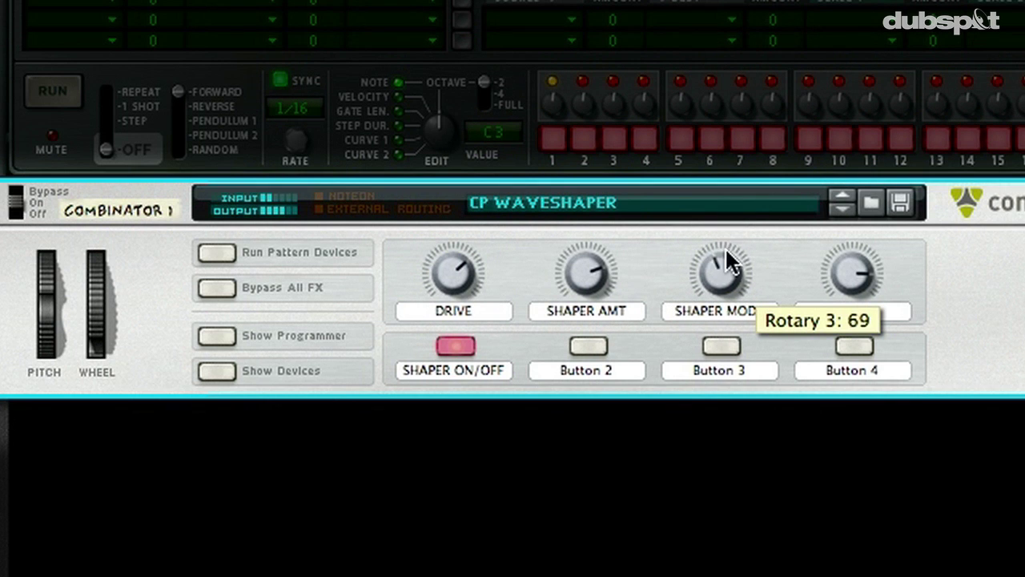
mouse_move(727, 262)
left_mouse_down()
mouse_move(733, 283)
mouse_move(739, 264)
left_mouse_up()
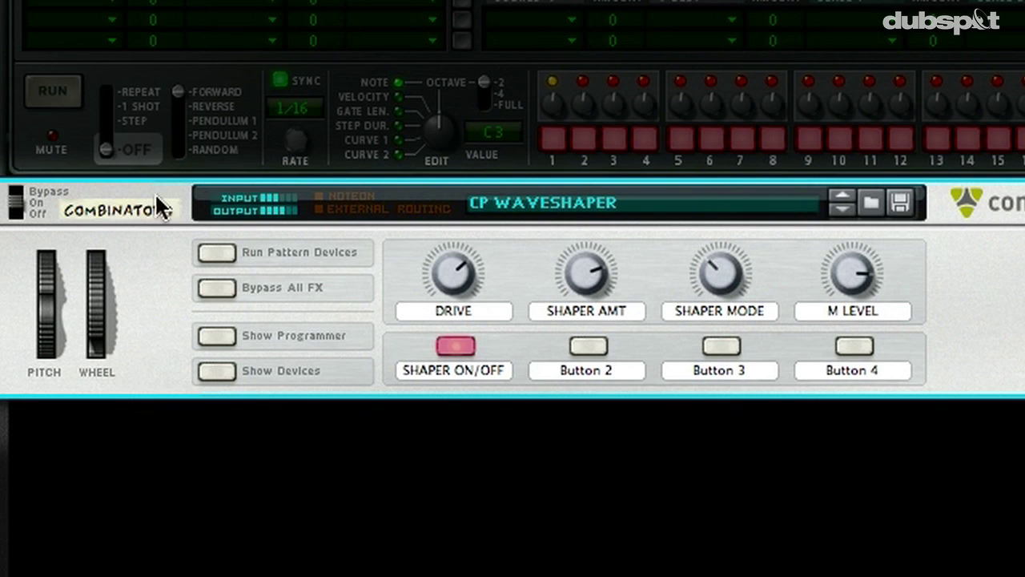
left_click(23, 189)
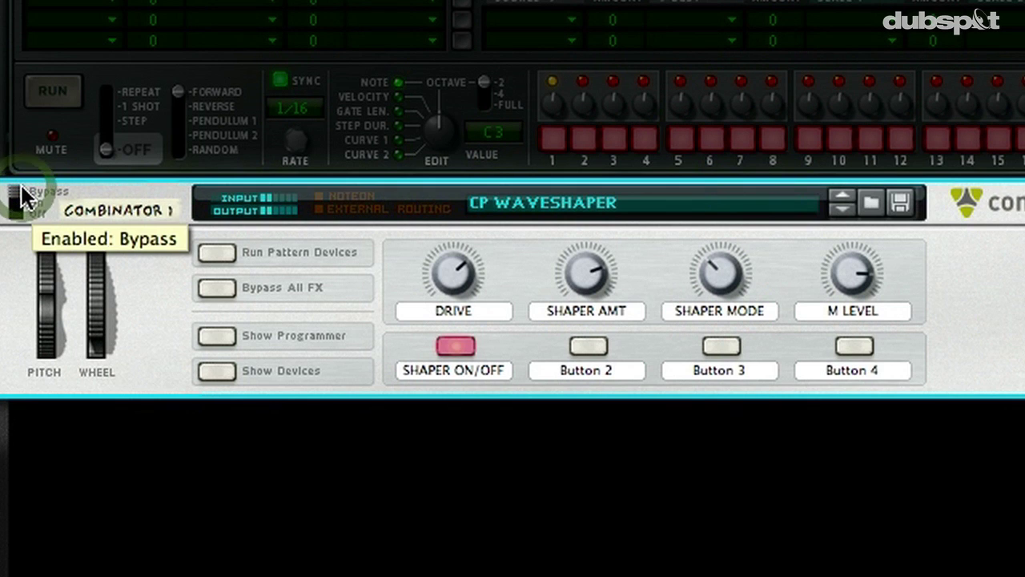
left_click(22, 197)
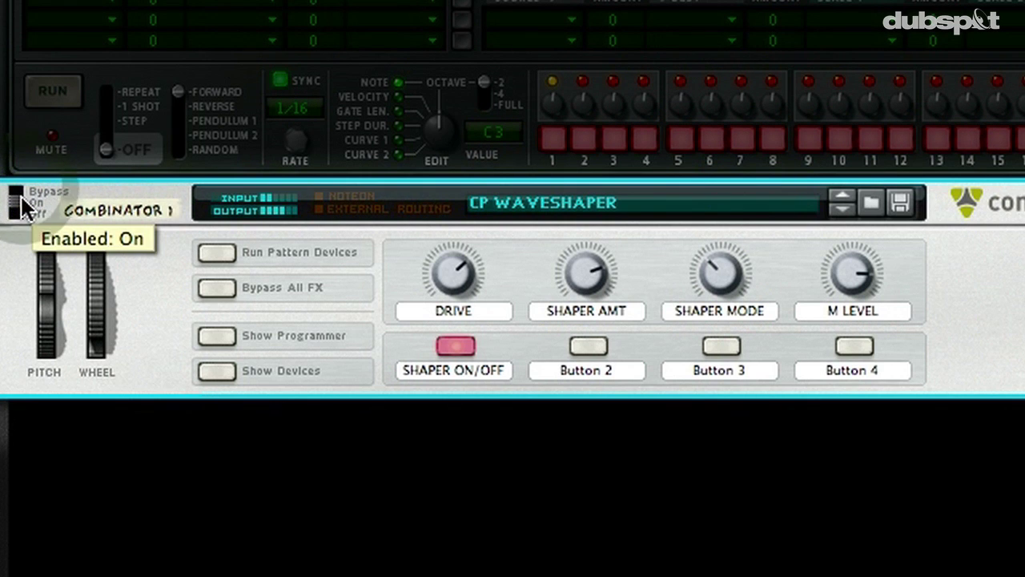
Raise the Combinator's DRIVE to maximum, settle SHAPER AMT above centre, and fine-tune M LEVEL.
left_click_drag(439, 273, 443, 242)
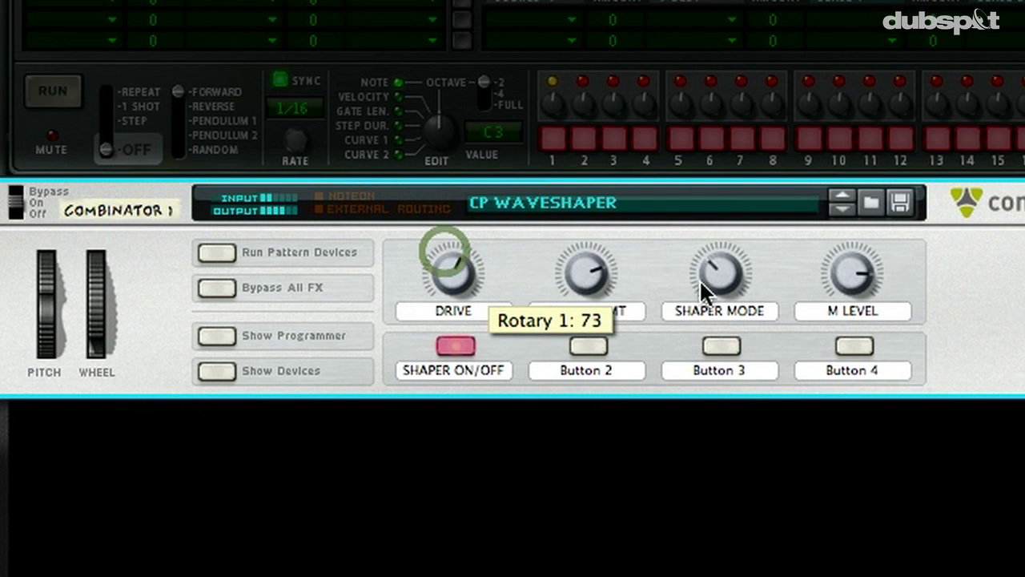
left_click_drag(599, 275, 599, 252)
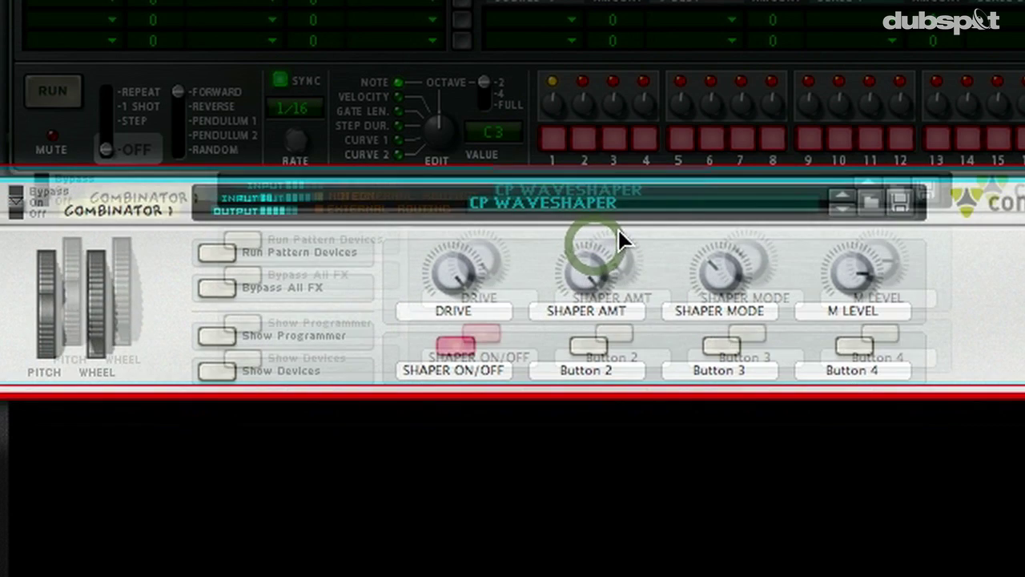
mouse_move(577, 274)
left_click_drag(577, 274, 578, 303)
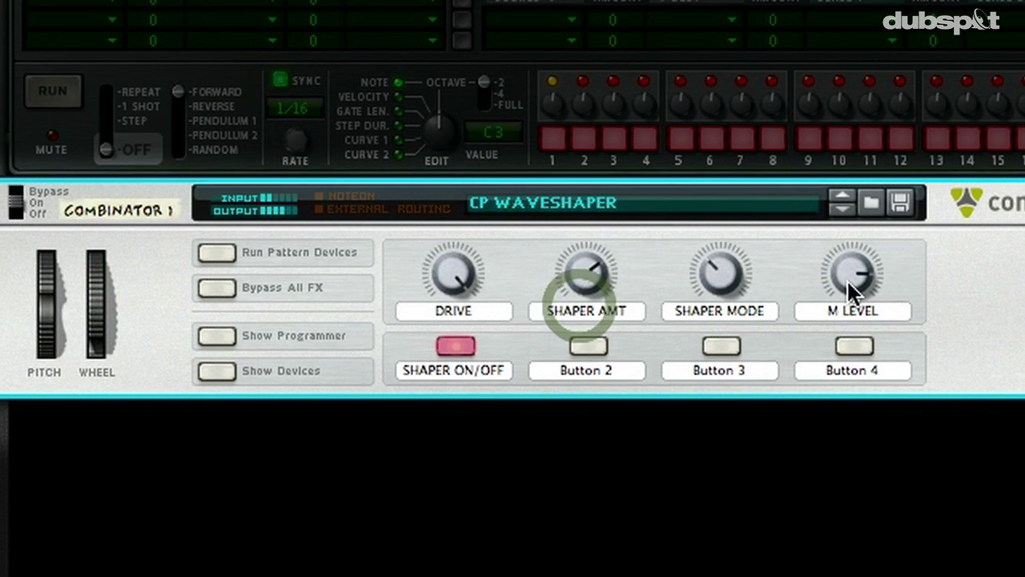
left_click_drag(847, 278, 846, 276)
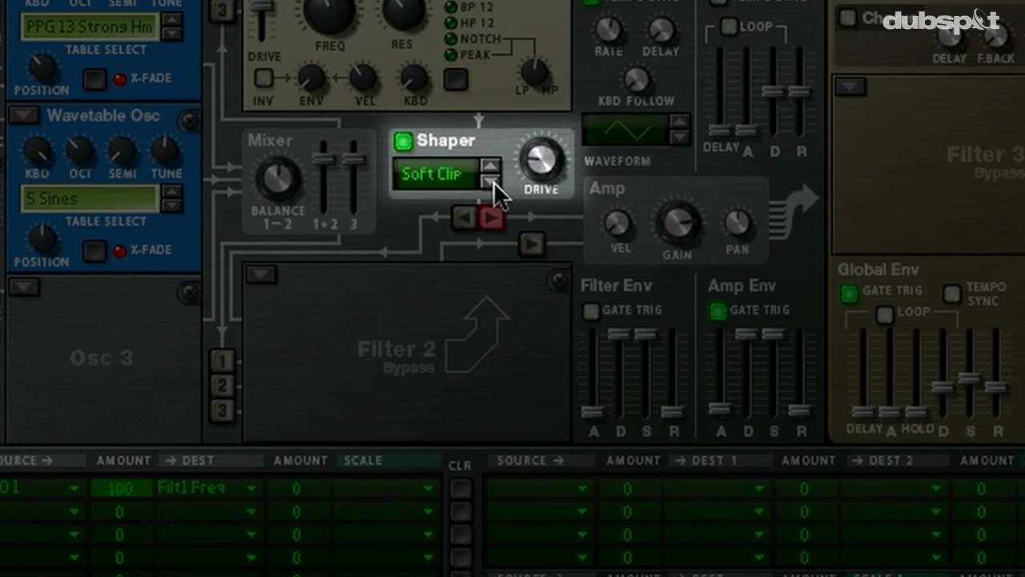
Step through the modes of Thor's built-in Shaper, starting from Soft Clip, and raise its drive.
left_click(492, 182)
left_click(492, 182)
left_click(492, 182)
left_click(492, 182)
left_click(492, 182)
left_click(492, 182)
left_click(492, 182)
left_click_drag(549, 175, 557, 91)
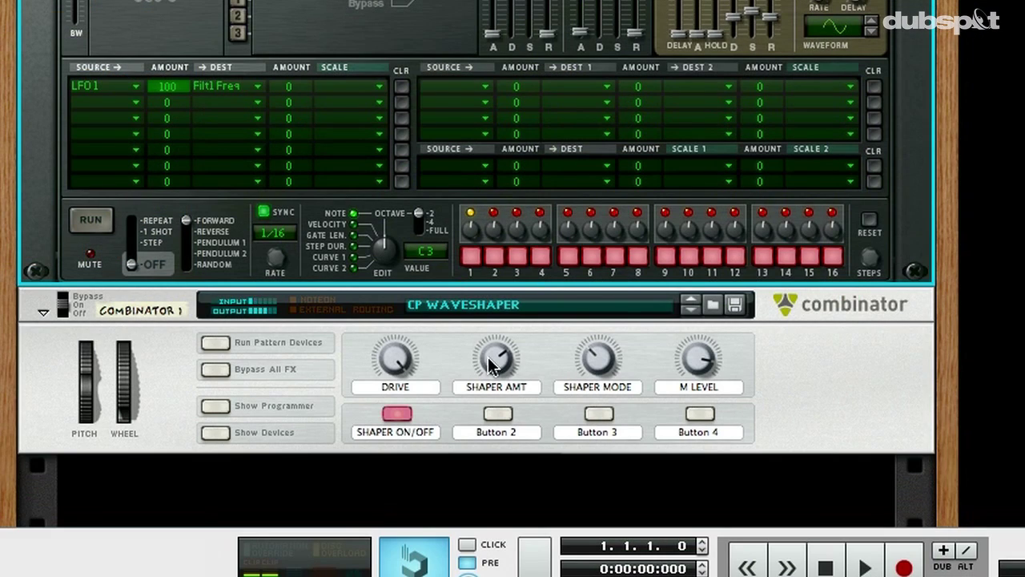
Lower the Combinator's SHAPER AMT to just below centre, set SHAPER MODE to 21, and switch the device to On.
left_click_drag(488, 356, 488, 342)
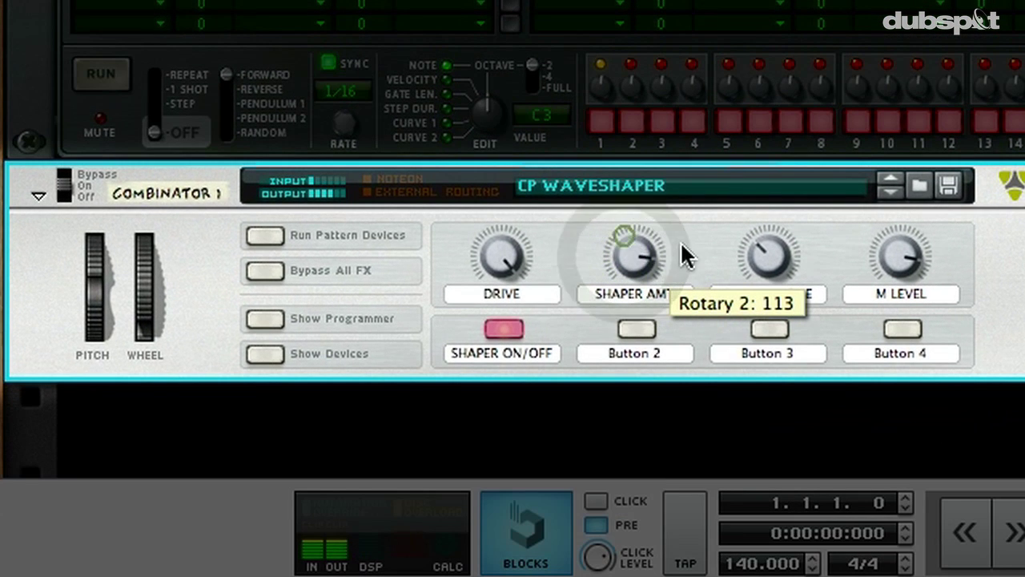
left_click_drag(624, 235, 638, 280)
mouse_move(760, 262)
left_click_drag(760, 261, 760, 277)
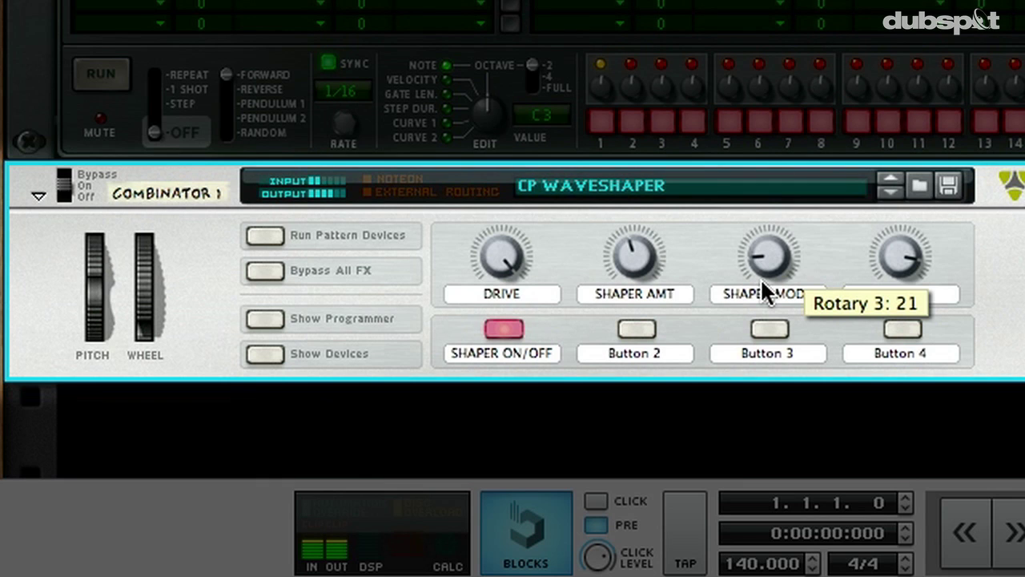
left_click(59, 186)
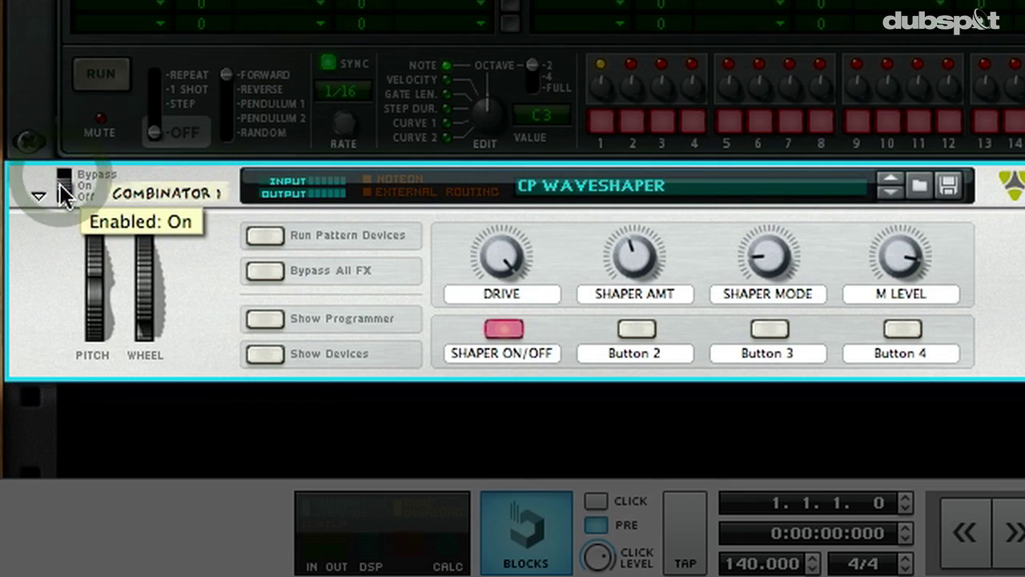